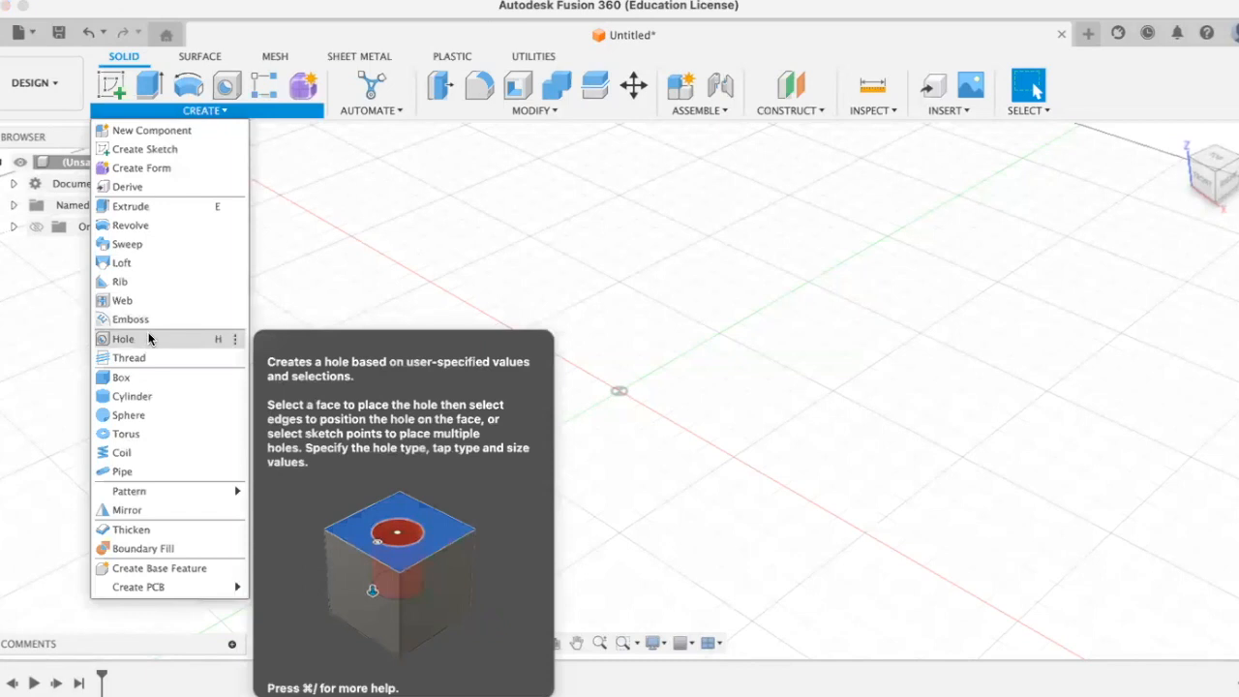
left_click(146, 356)
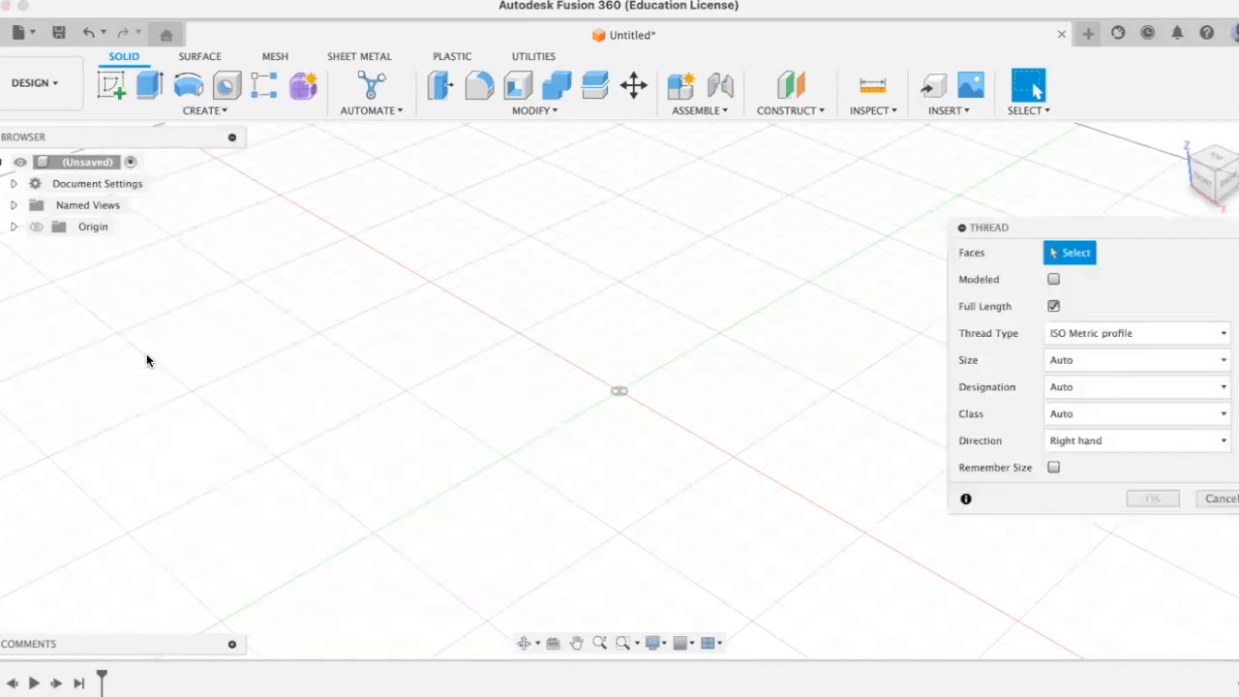
left_click(1219, 499)
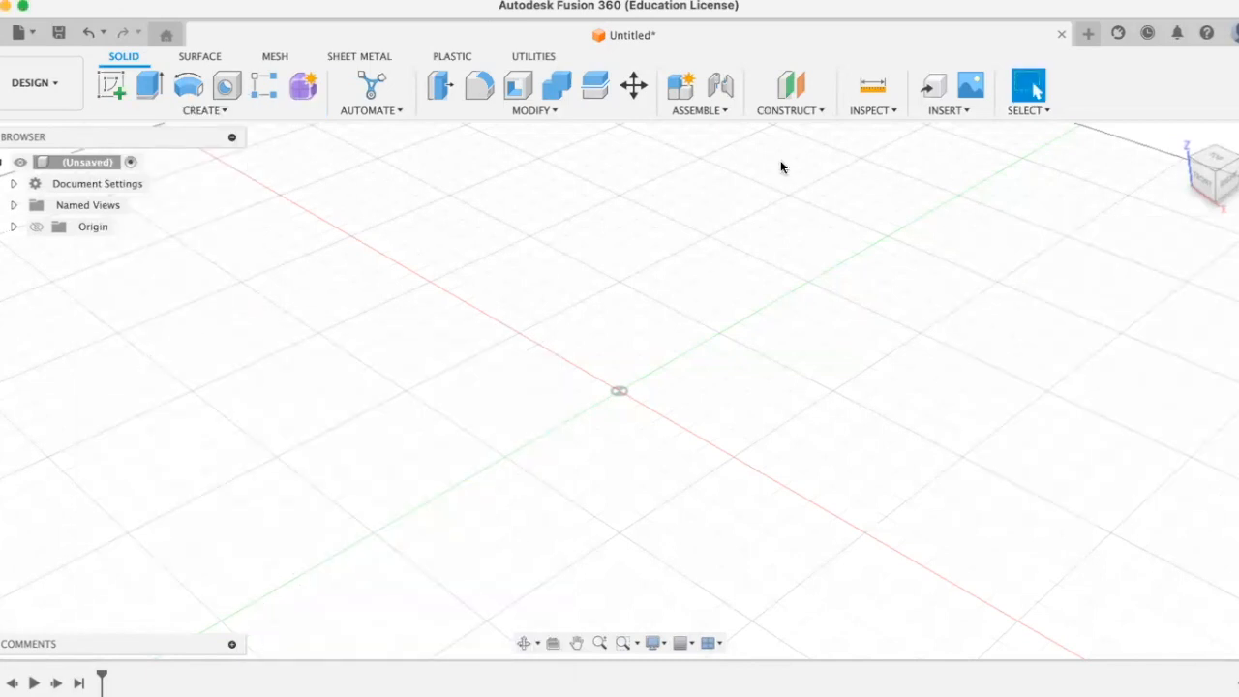
left_click(610, 110)
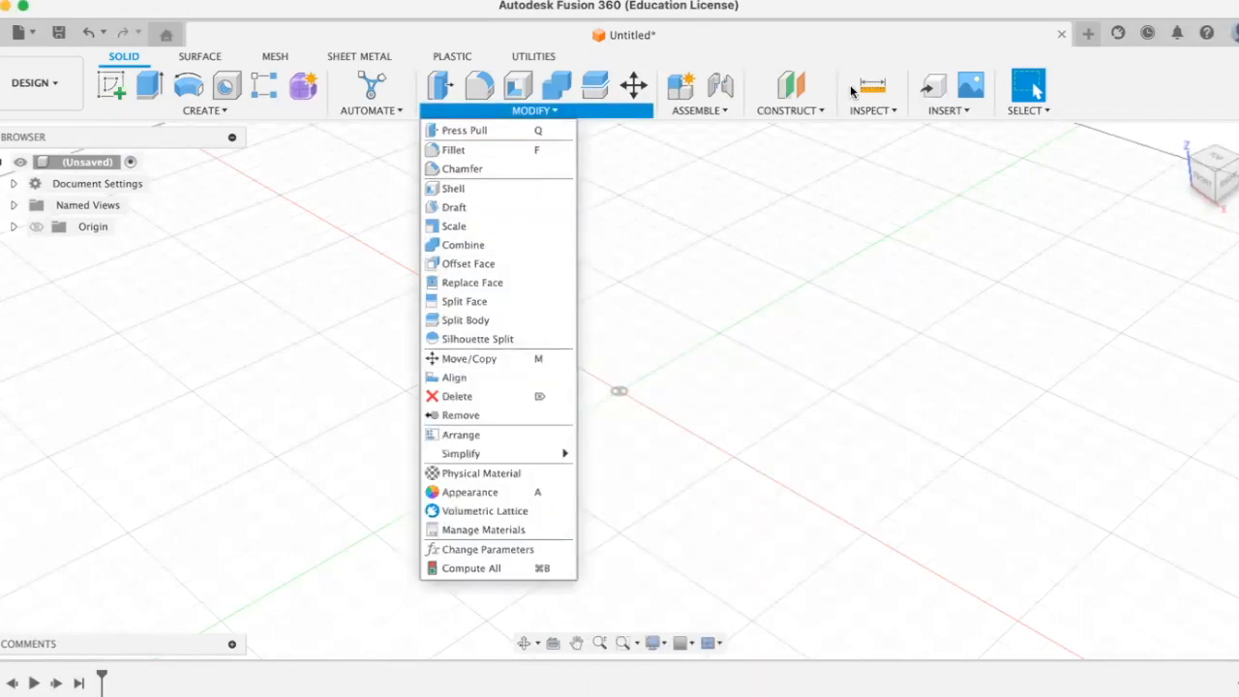
Open the McMaster-Carr component catalog and find the 18-8 Stainless Steel Phillips Rounded Head Screws for Sheet Metal among the tapping screws
left_click(949, 109)
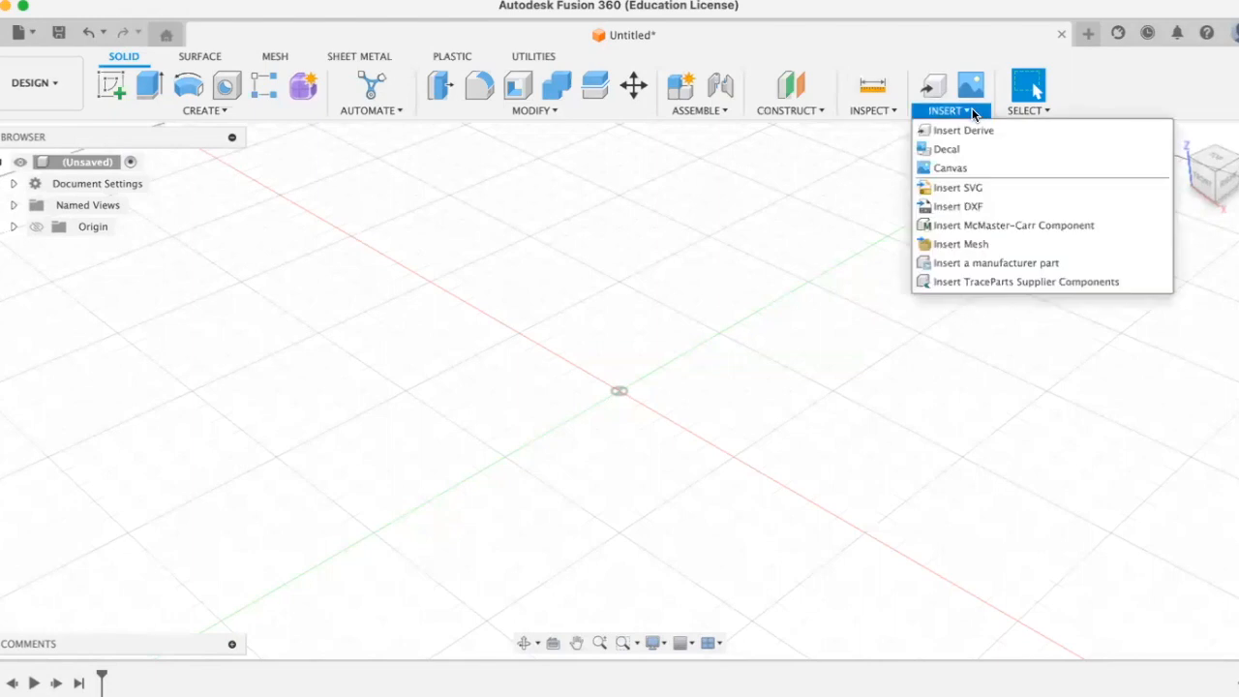
left_click(1022, 226)
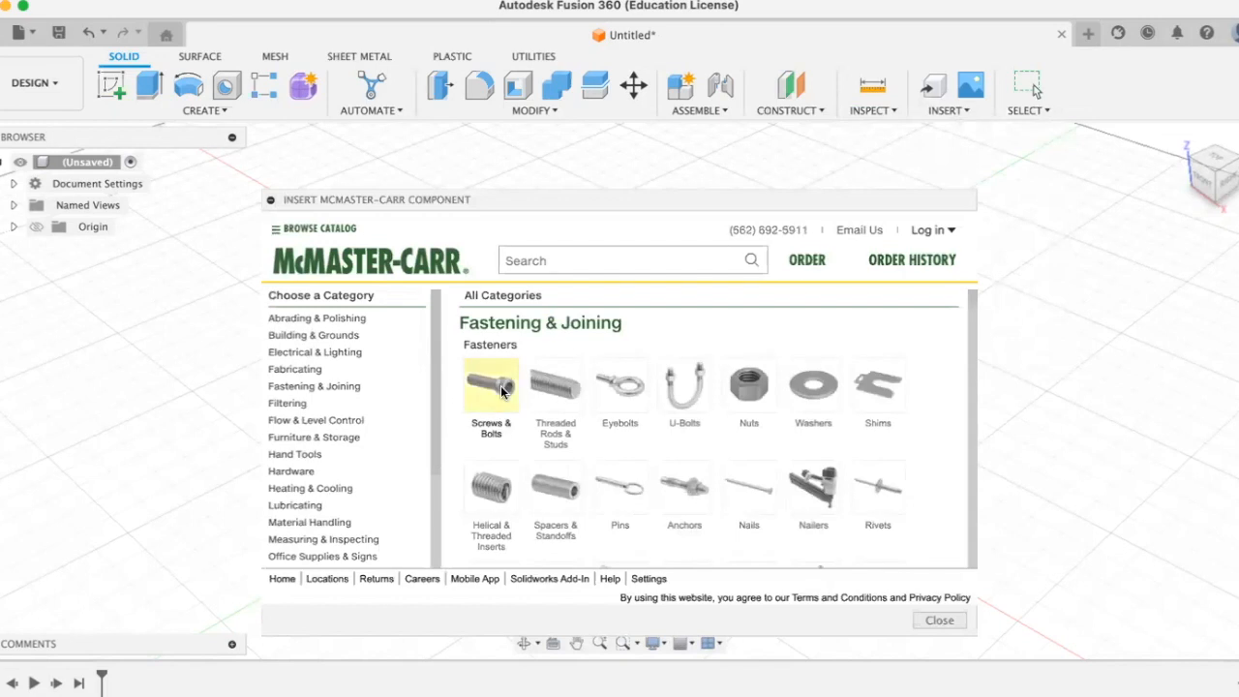
left_click(501, 390)
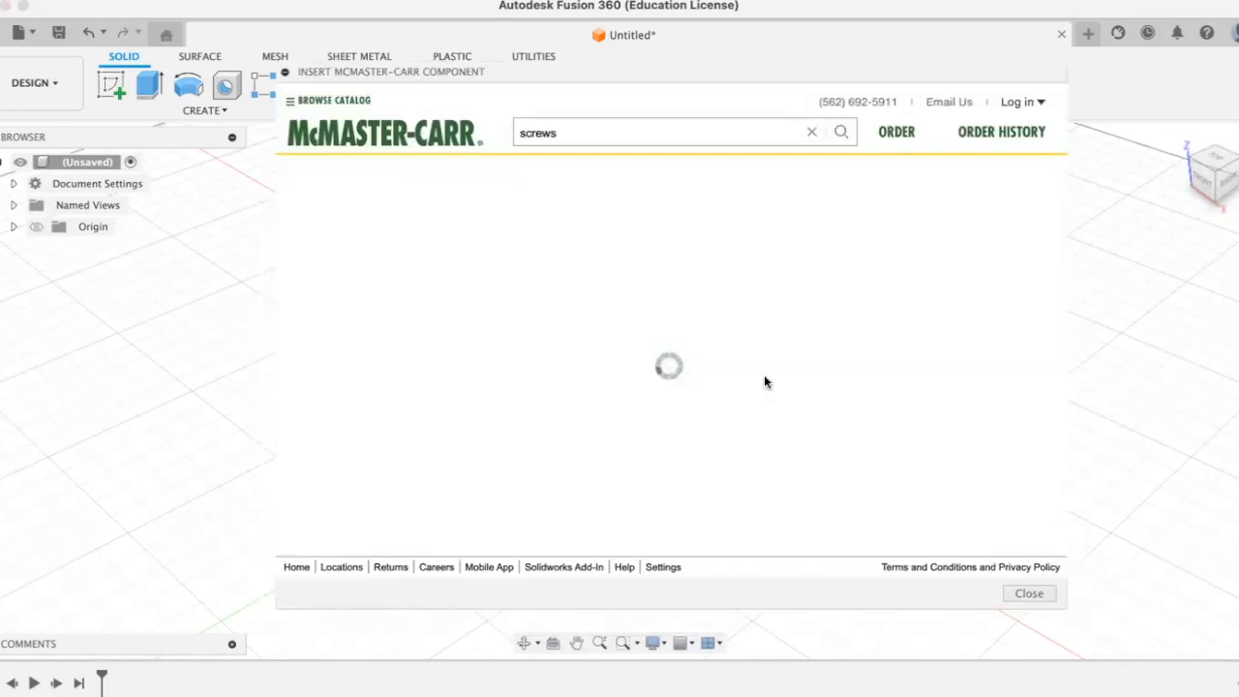
scroll(726, 402, "down", 6)
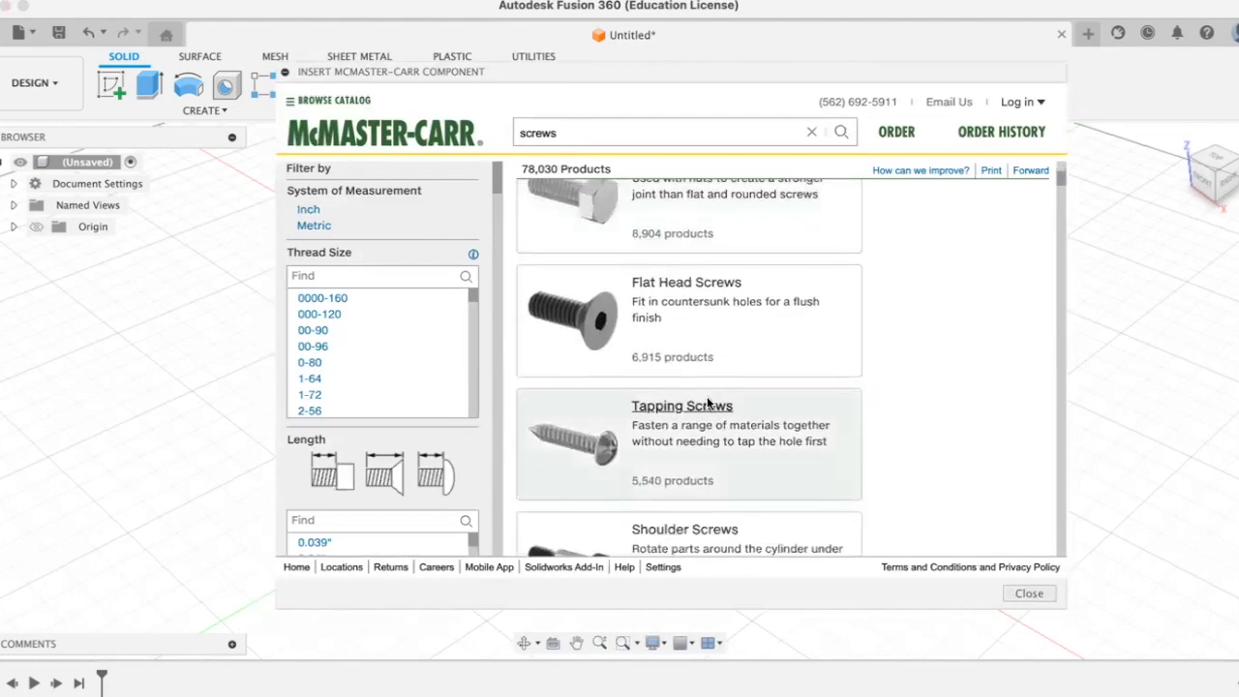
left_click(706, 404)
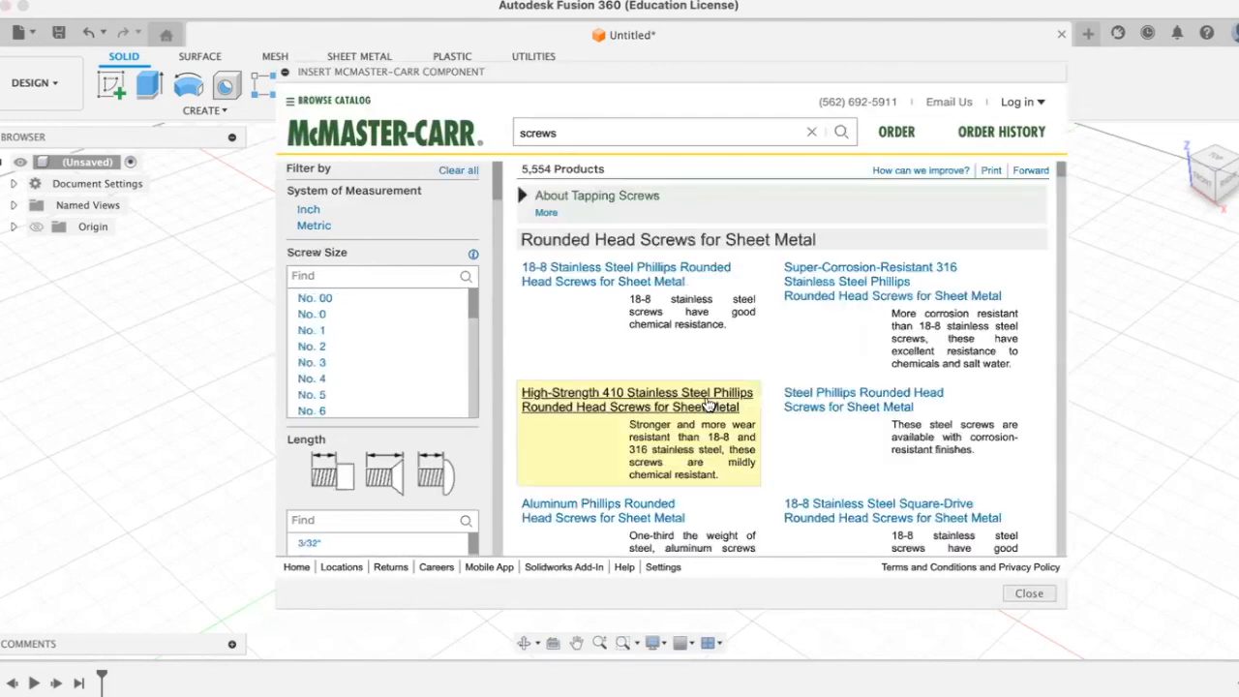
left_click(690, 315)
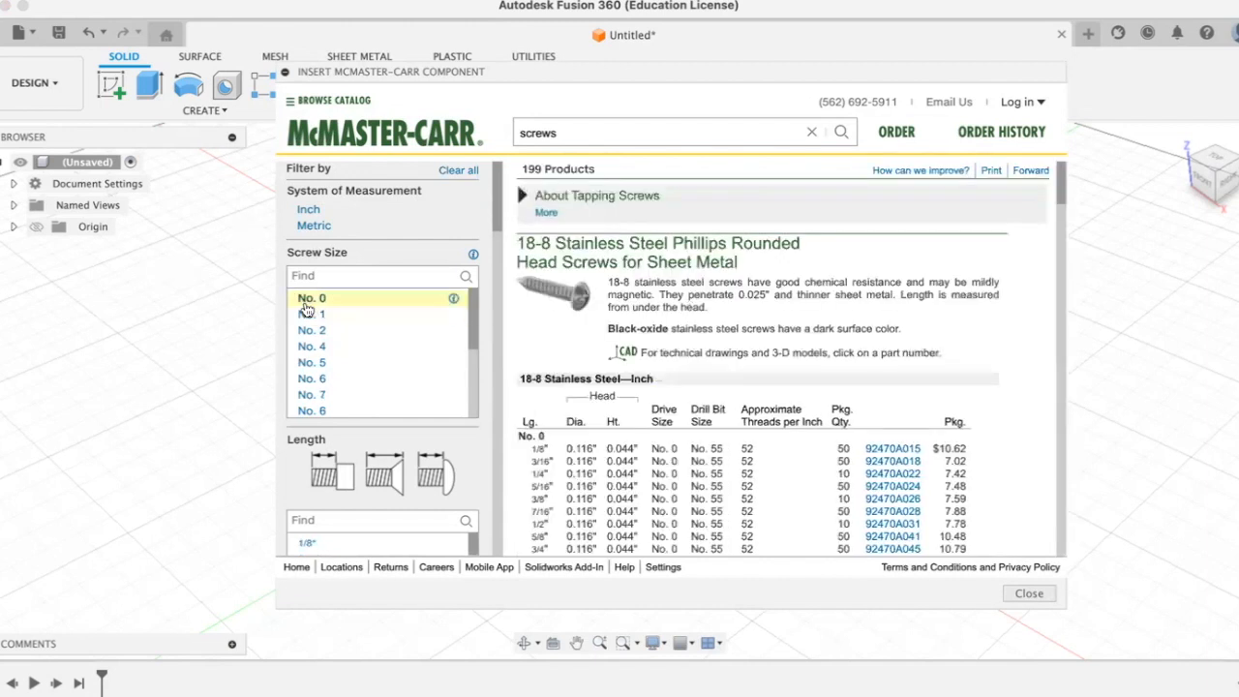
Filter the screws to size No. 0 and 3/16" length, and open the details of part 92470A018
left_click(308, 298)
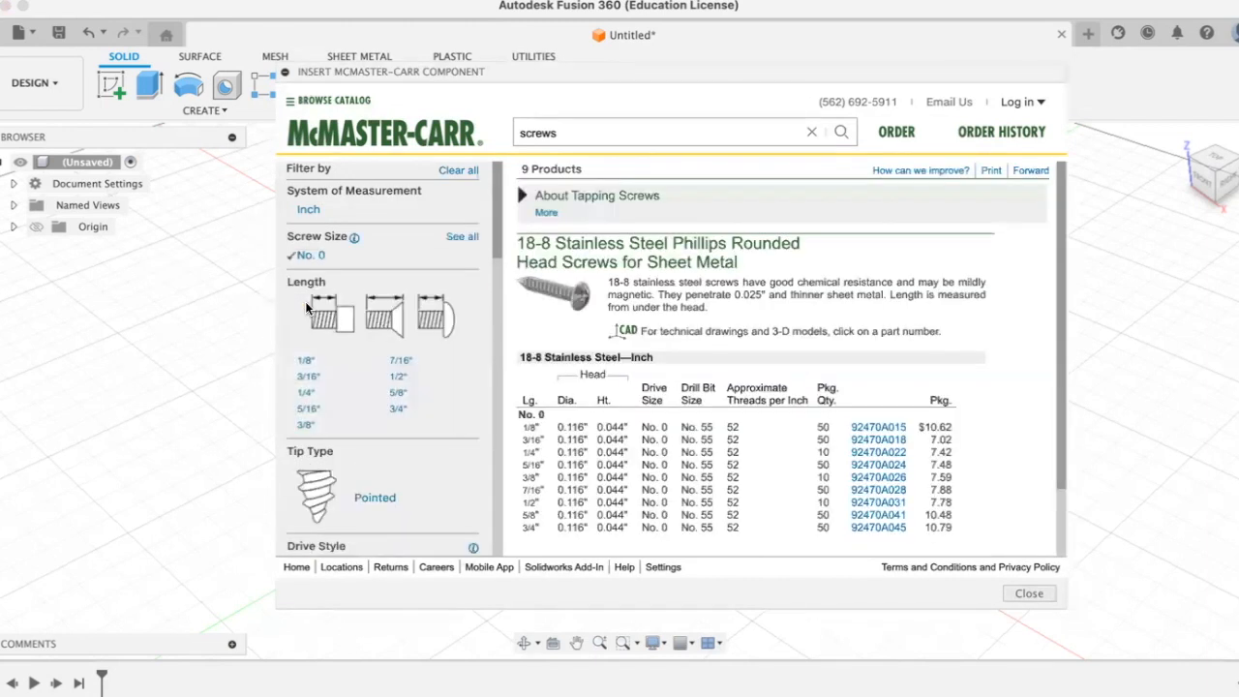
left_click(307, 377)
left_click(821, 404)
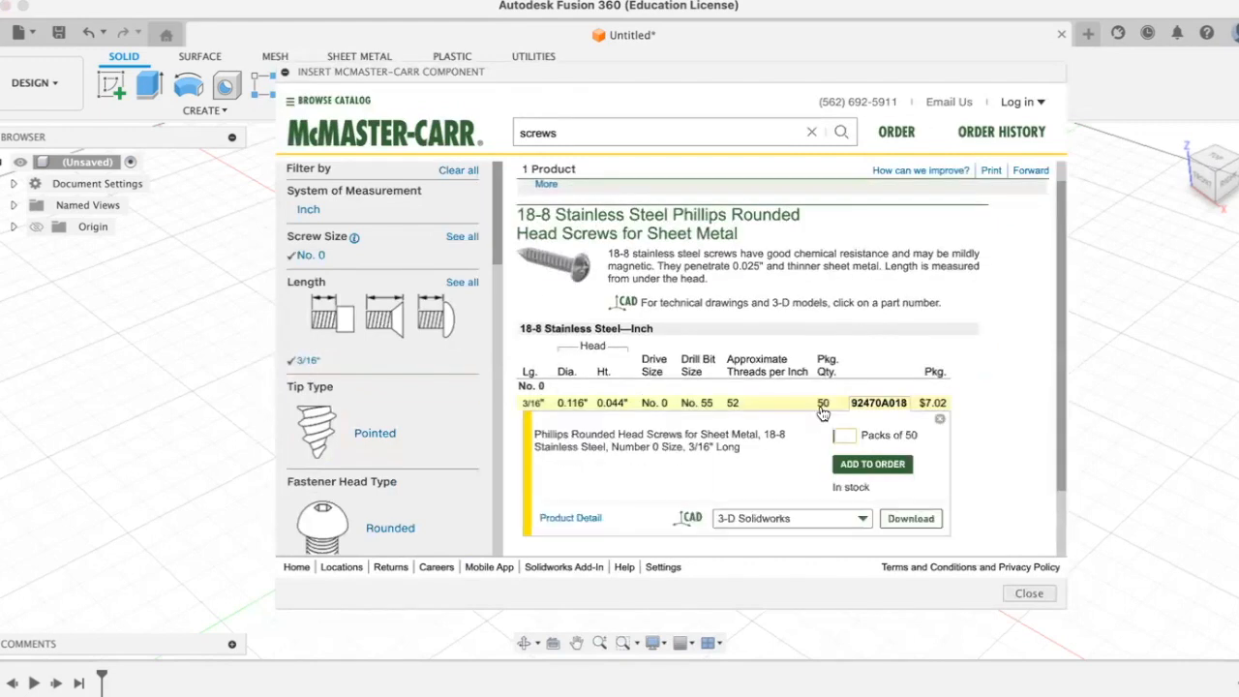
Set the CAD format to 3-D SAT and download the screw model into the design
left_click(800, 517)
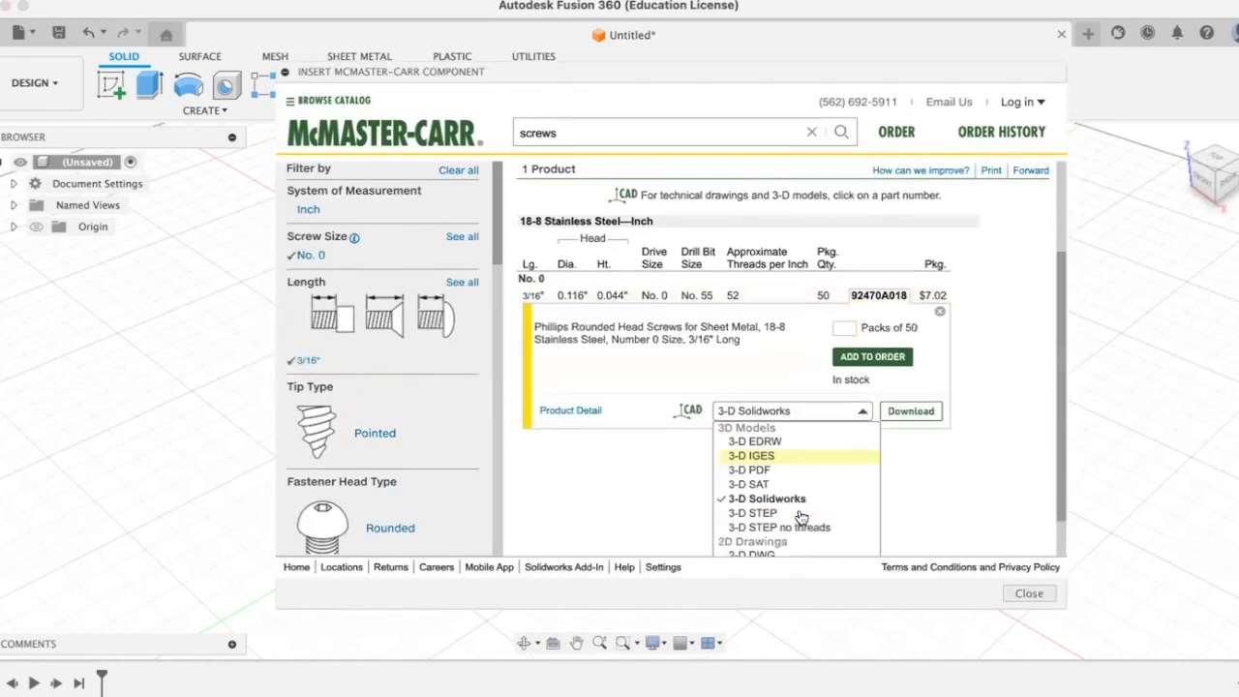
left_click(784, 483)
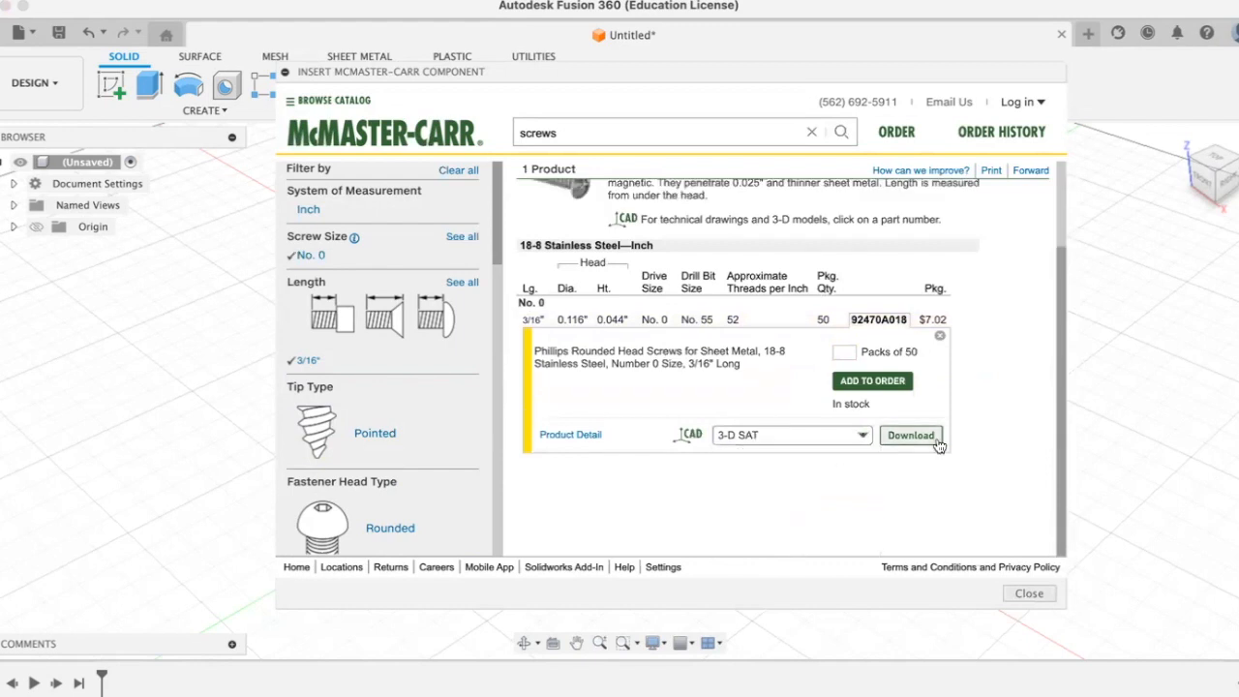
left_click(809, 435)
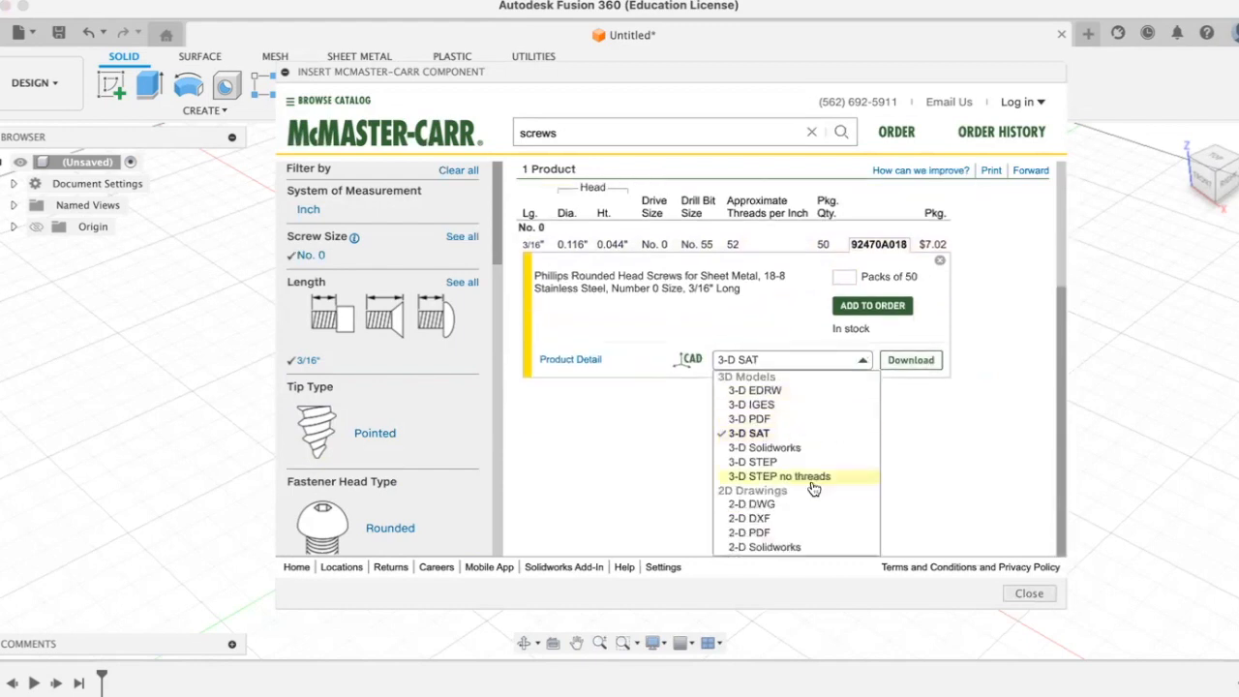
left_click(830, 438)
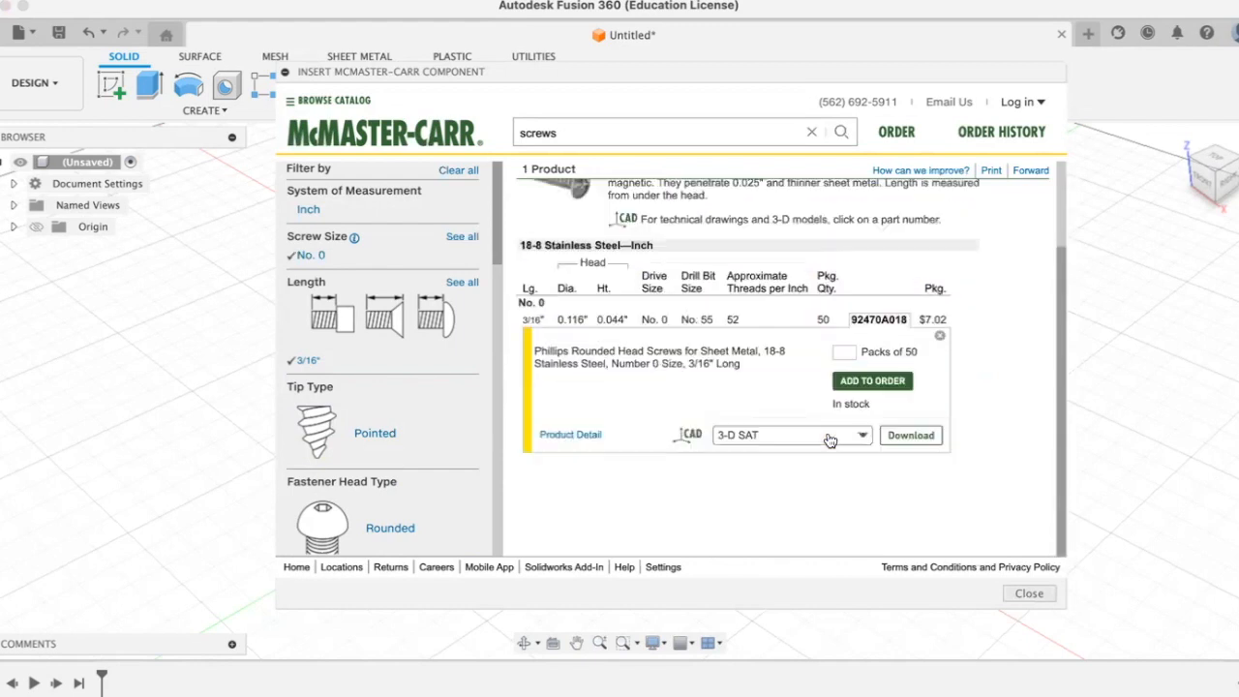
left_click(914, 436)
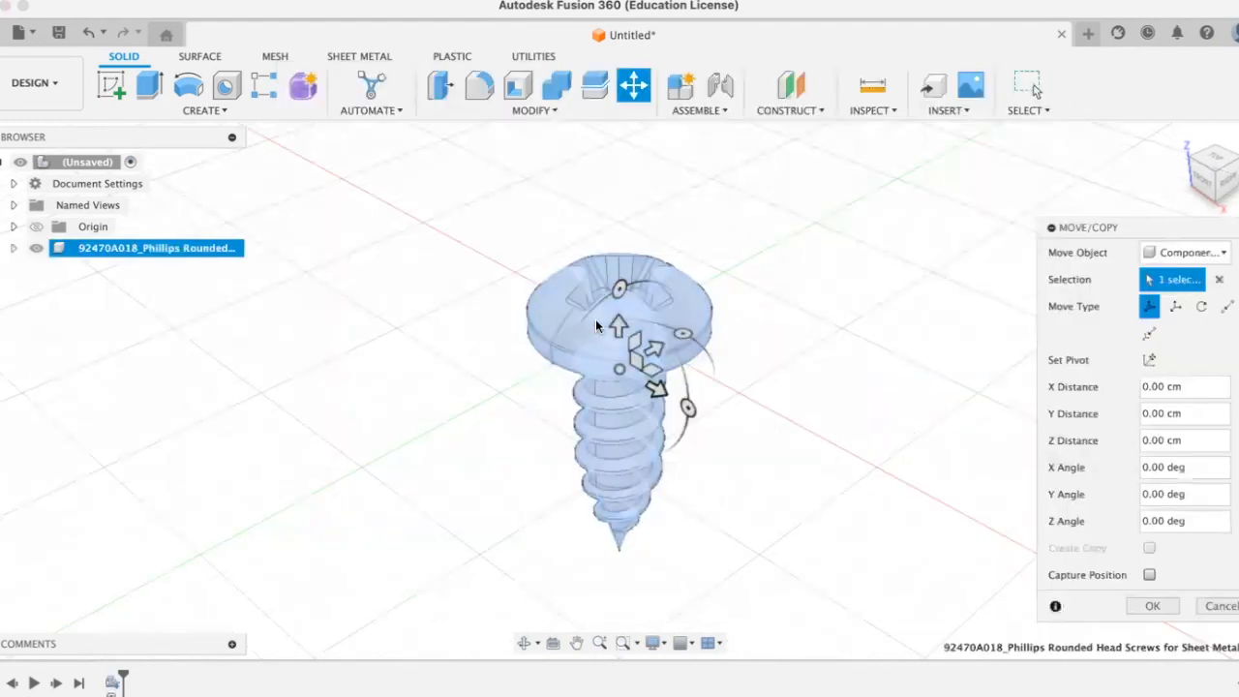
Move the inserted screw 0.15 cm upward along the Z axis
left_click_drag(618, 326, 646, 276)
left_click(1147, 607)
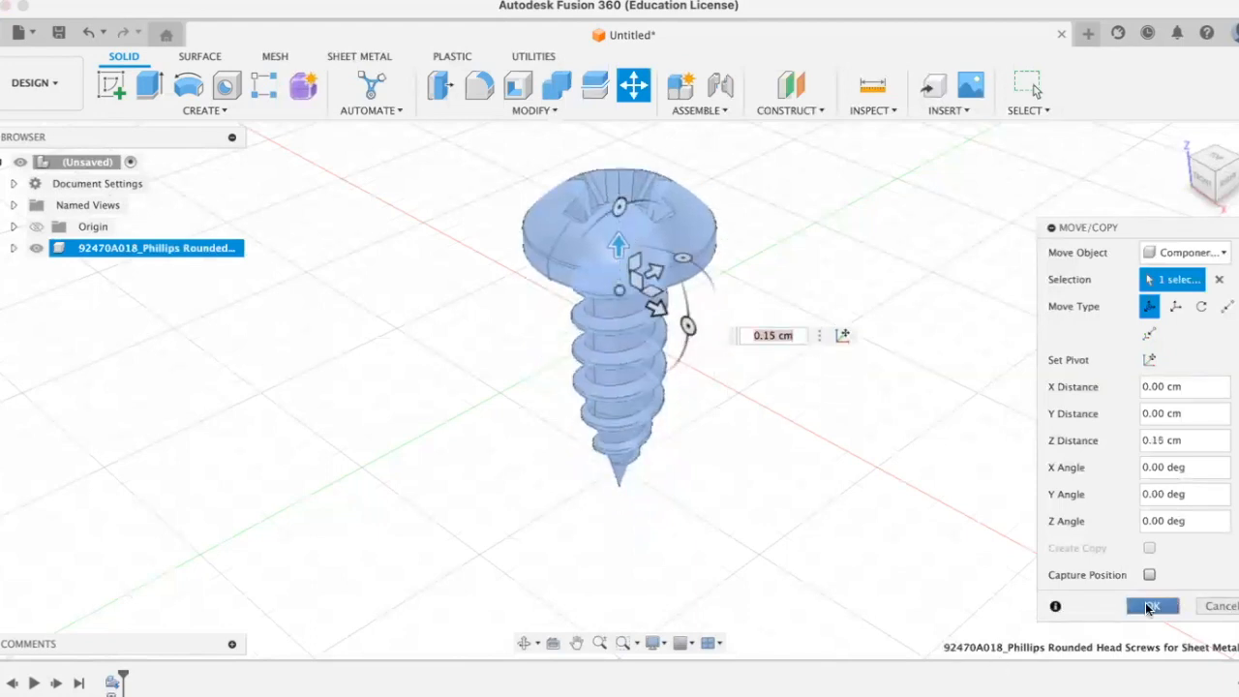
scroll(934, 444, "down", 3)
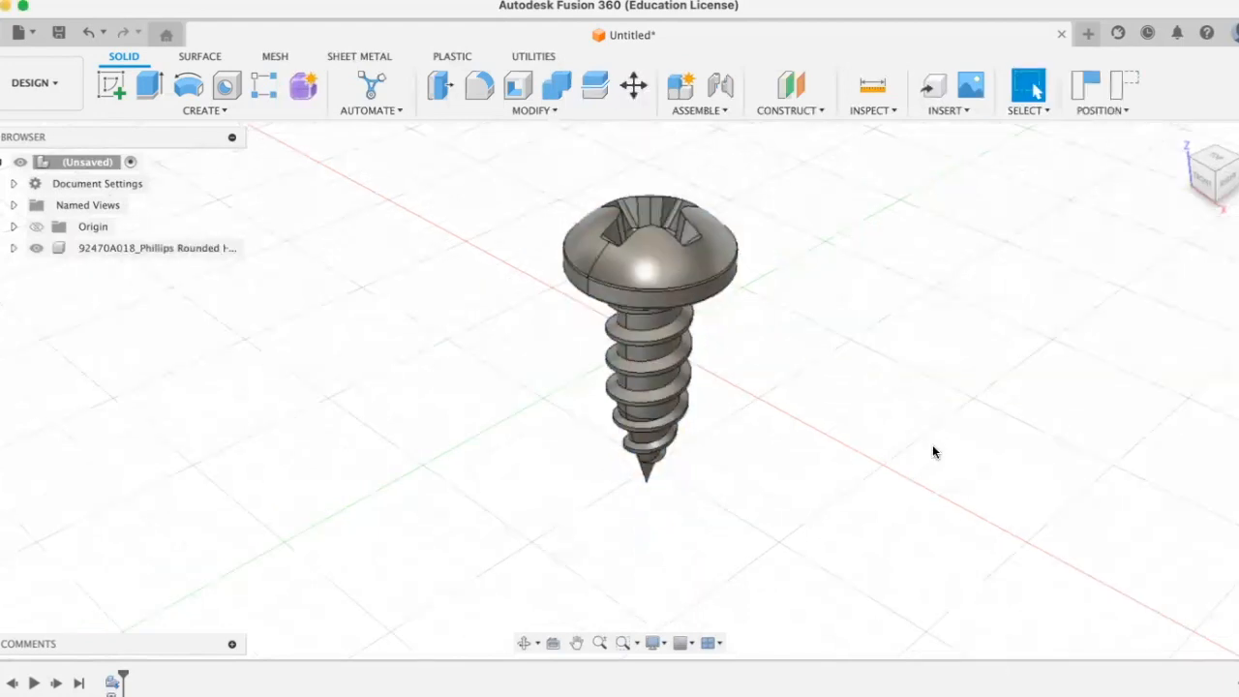
Capture the screw's position and create a new-body box beside it on the horizontal plane, about 0.26 cm long, 0.21 cm wide and 0.30 cm high
left_click(257, 112)
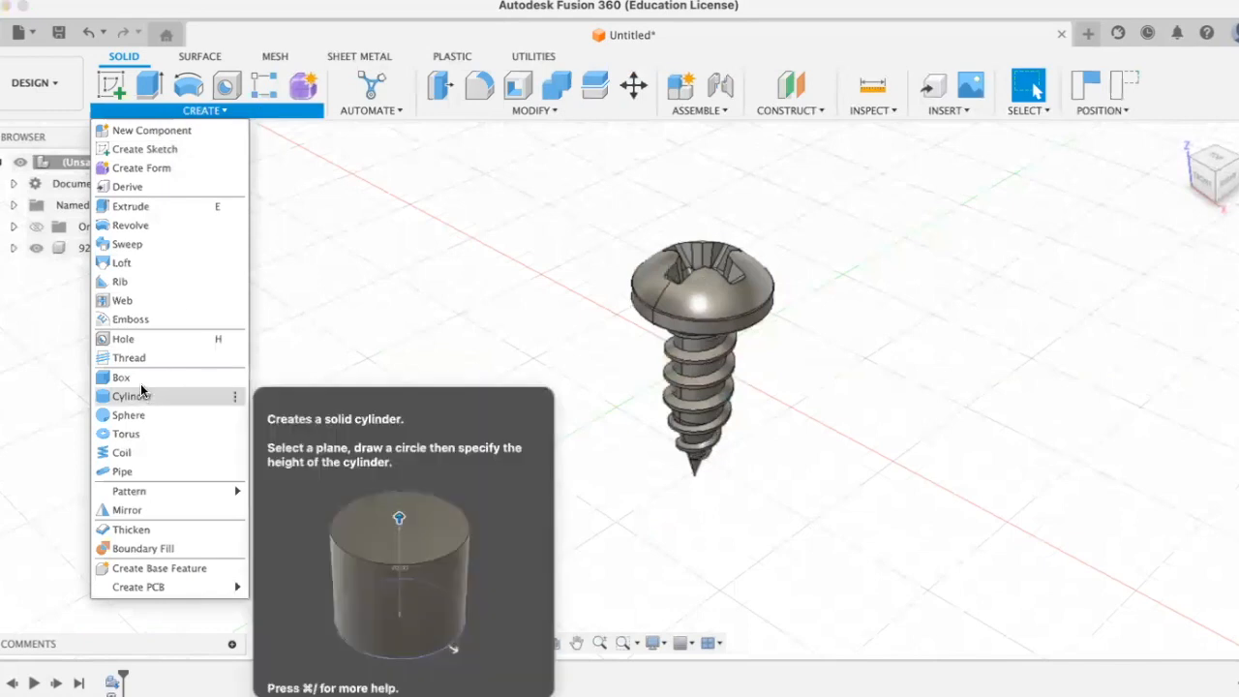
left_click(121, 377)
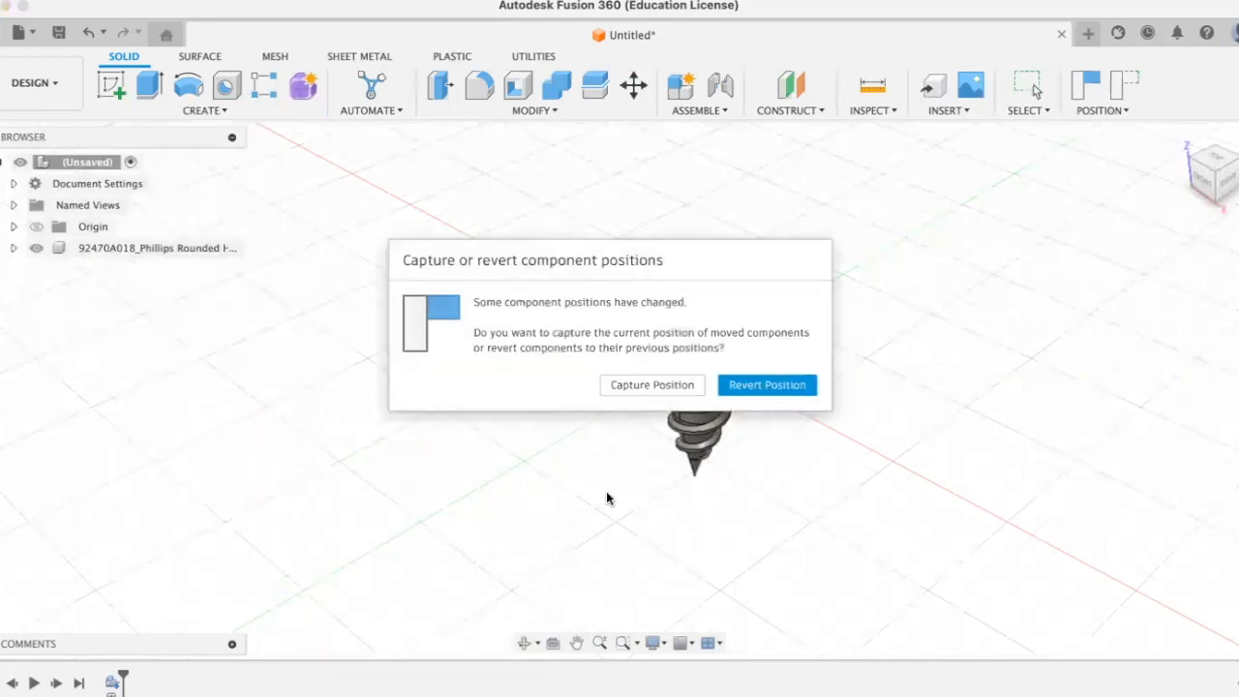
left_click(643, 385)
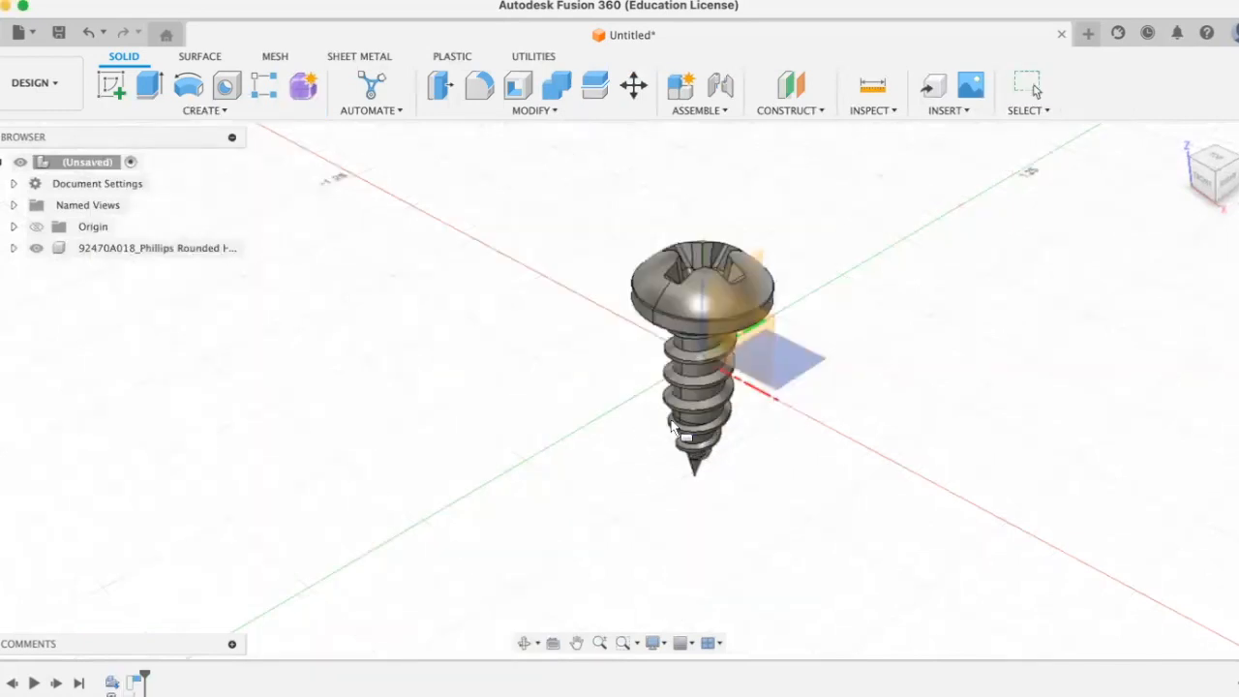
left_click(794, 366)
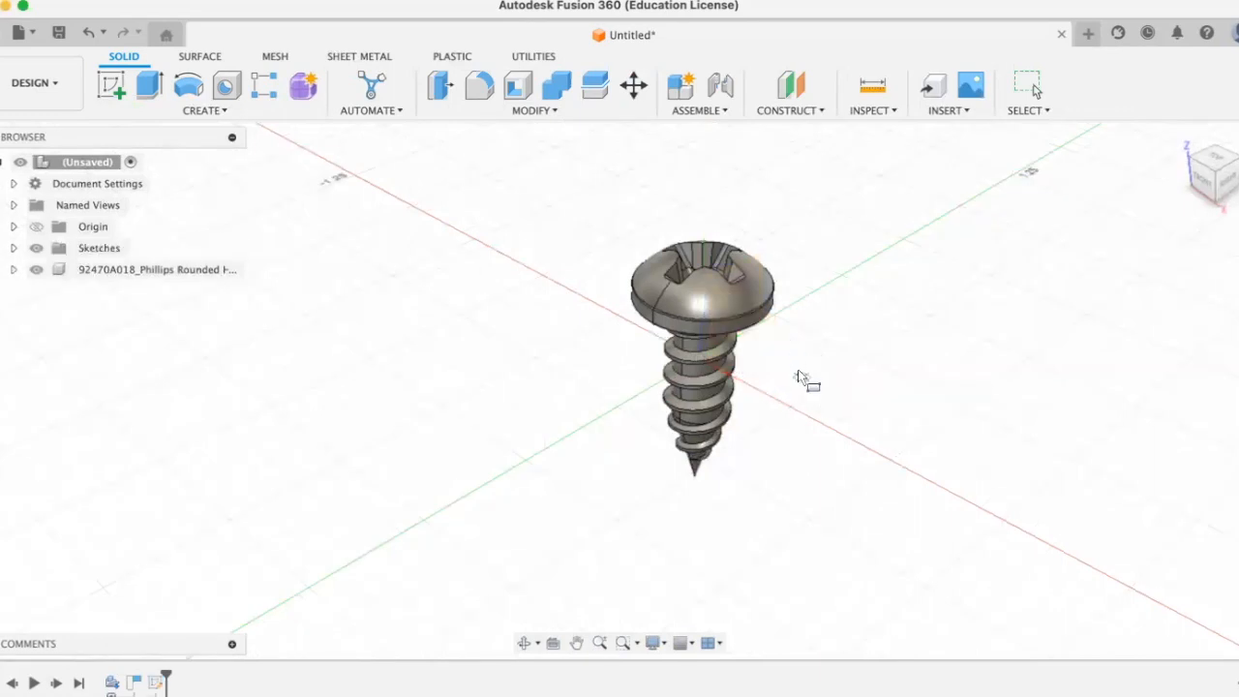
left_click(450, 484)
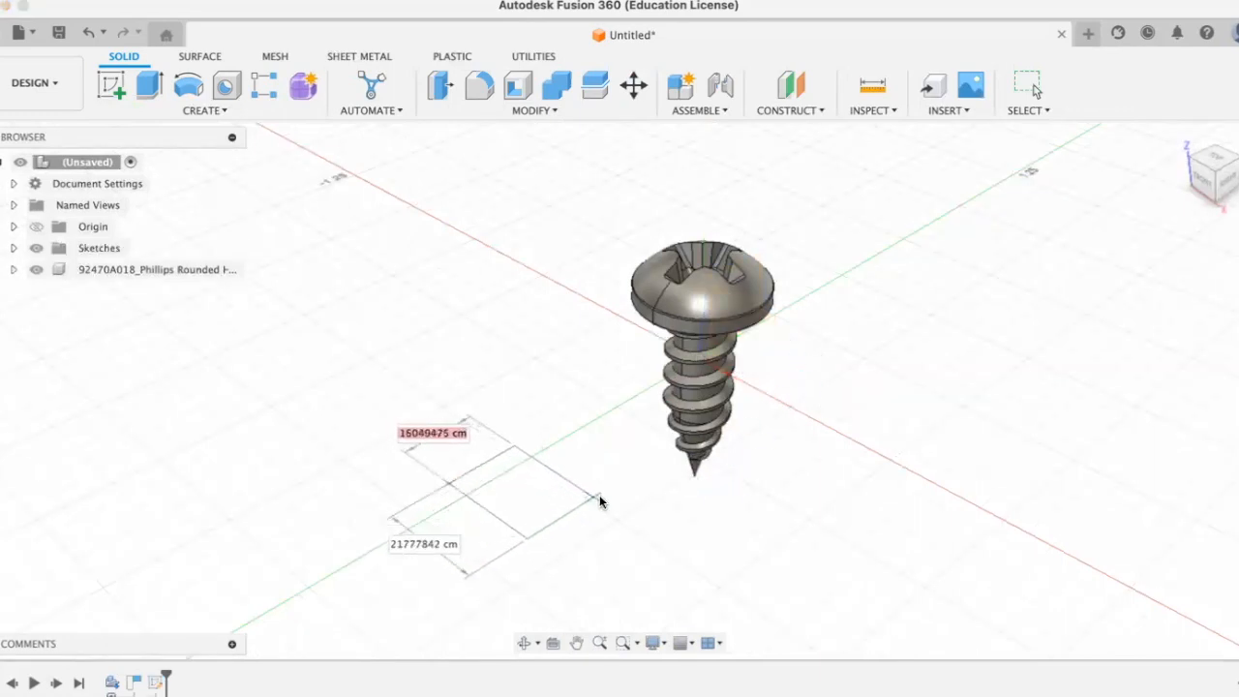
left_click(626, 498)
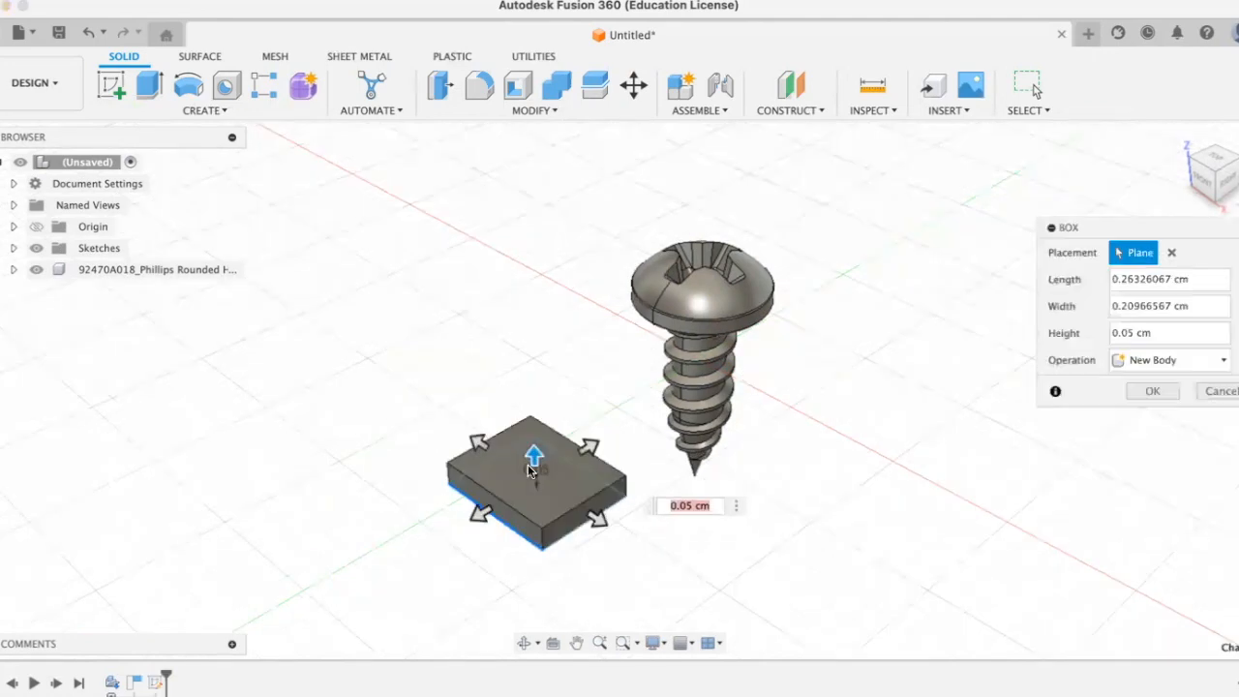
left_click_drag(533, 454, 530, 343)
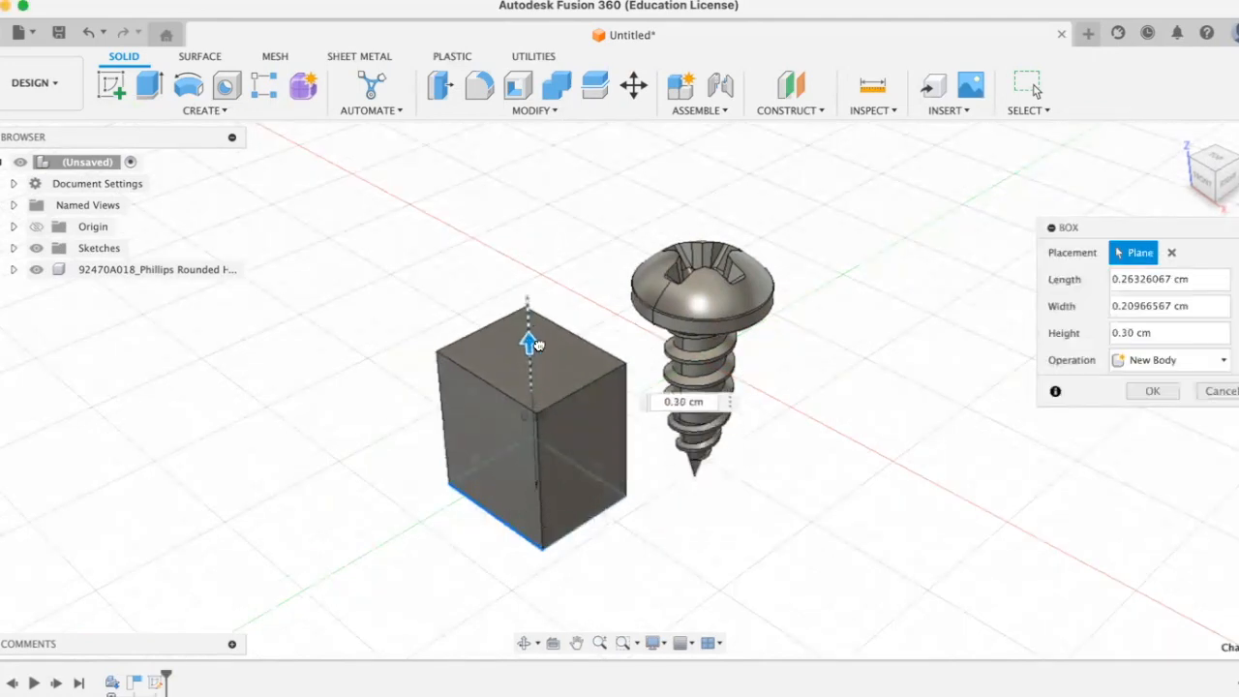
left_click(1152, 391)
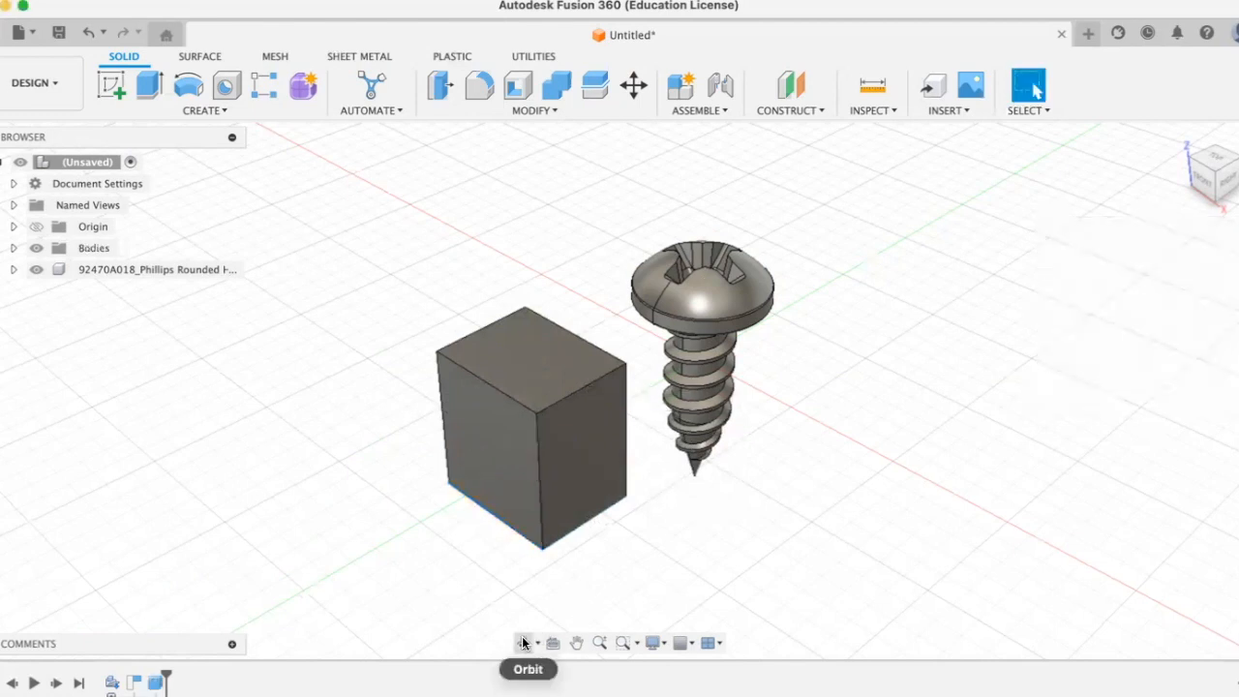
Edit the box feature to enlarge it to 1.00 cm long, 0.70 cm wide and 0.55 cm high
left_click(524, 643)
left_click_drag(584, 600, 759, 601)
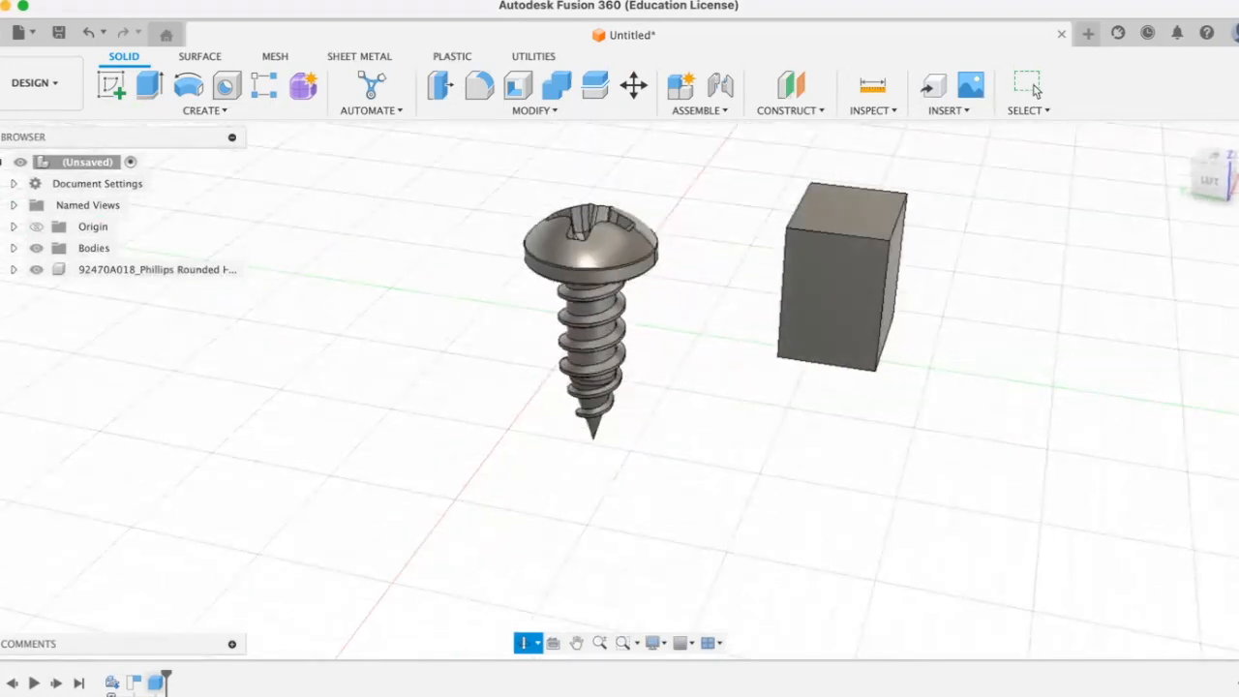
right_click(155, 683)
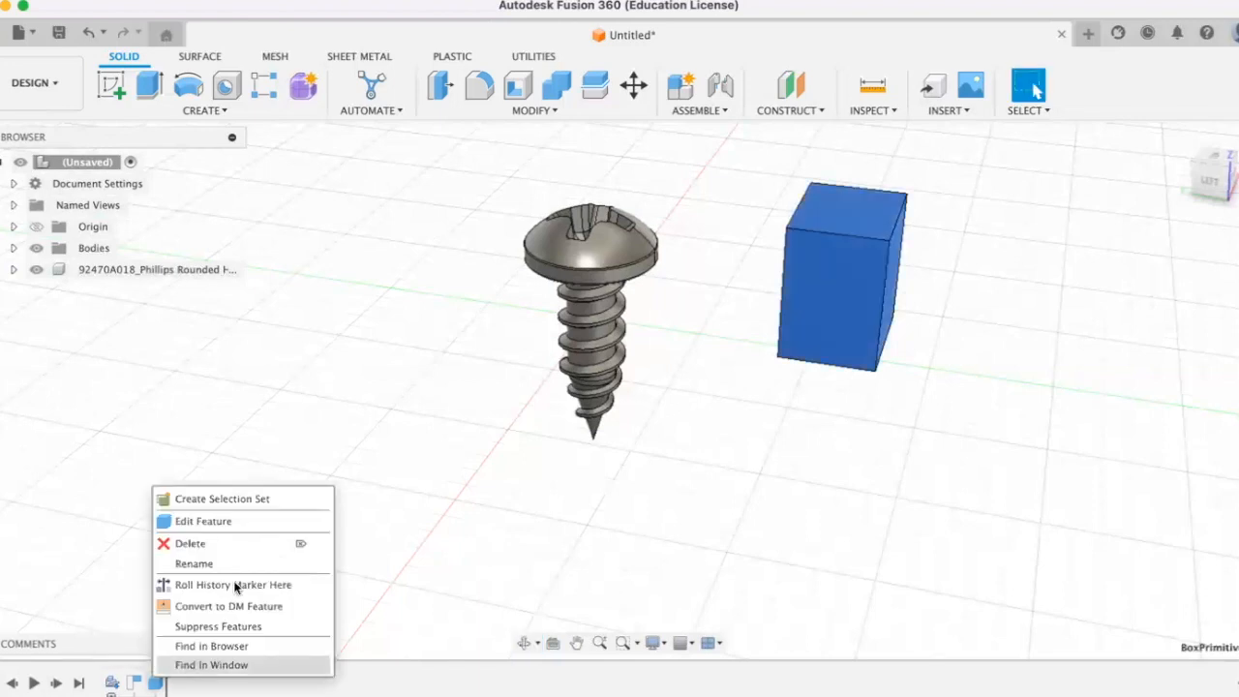
left_click(229, 522)
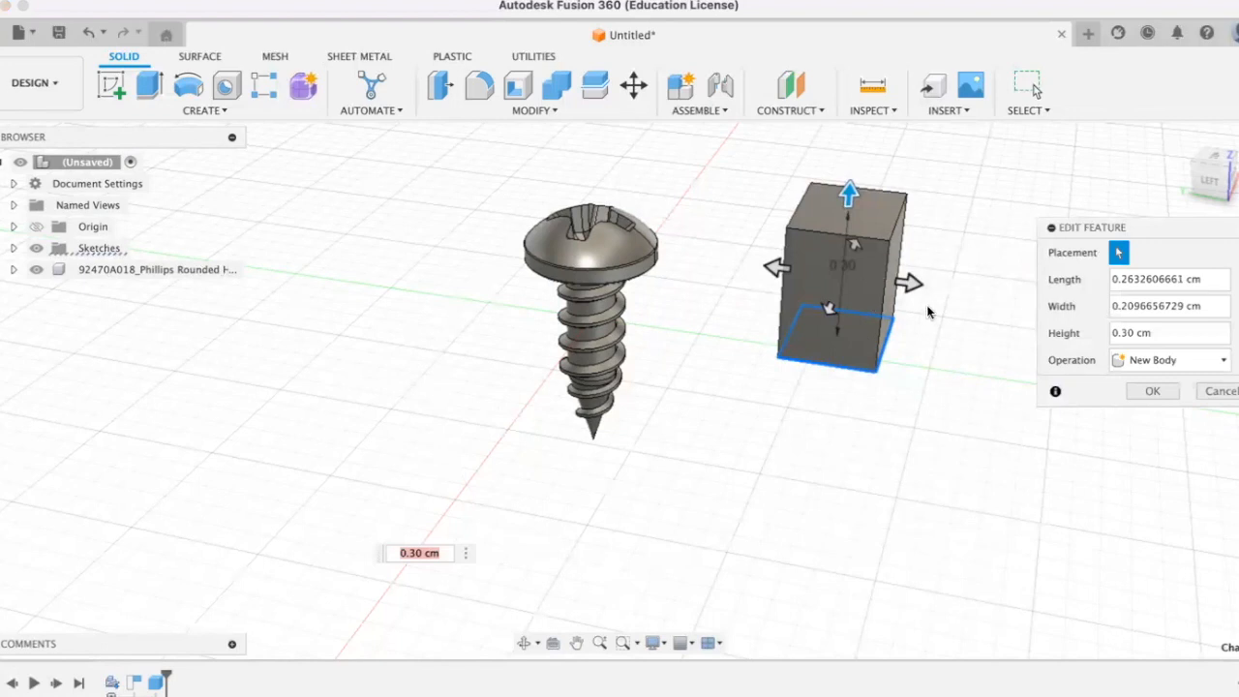
left_click_drag(911, 282, 1075, 326)
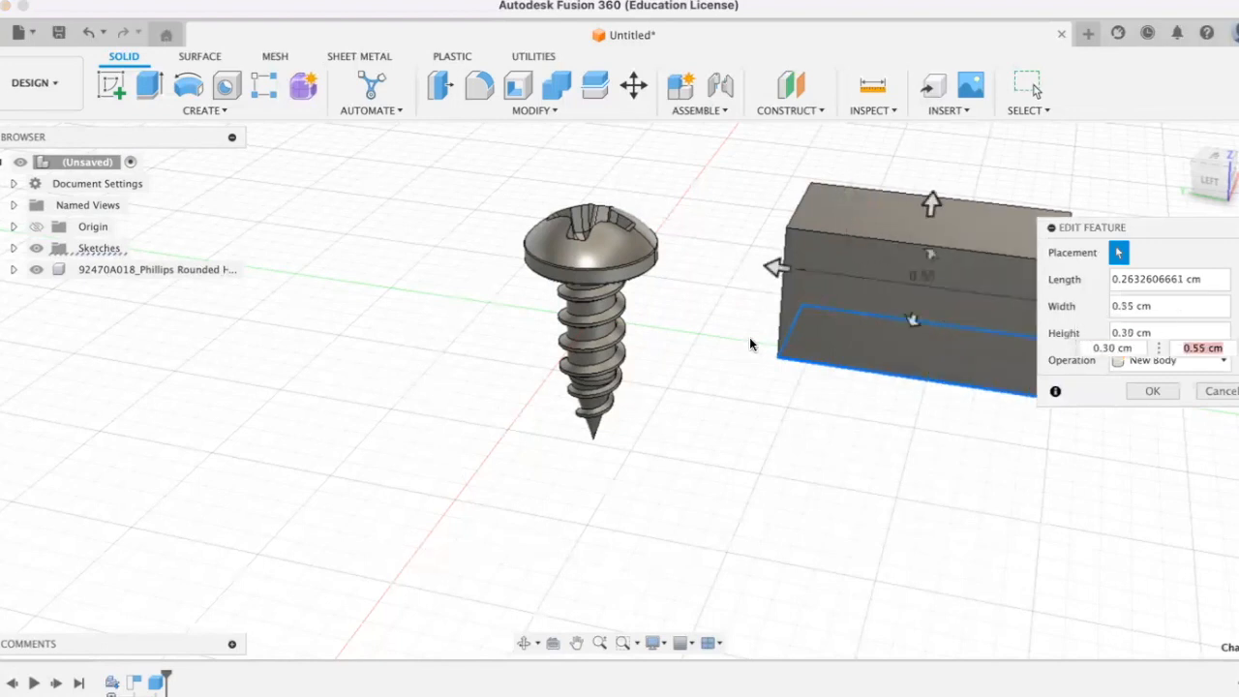
left_click_drag(774, 272, 710, 245)
left_click_drag(875, 316, 825, 392)
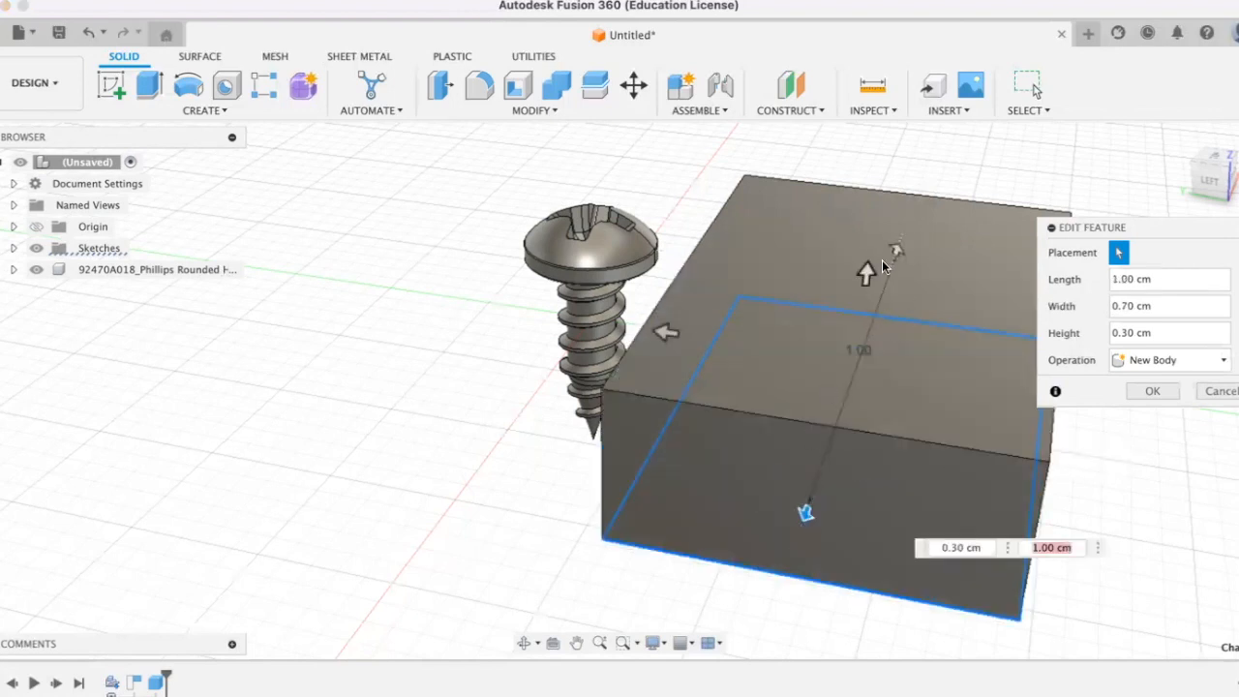
left_click_drag(866, 269, 876, 153)
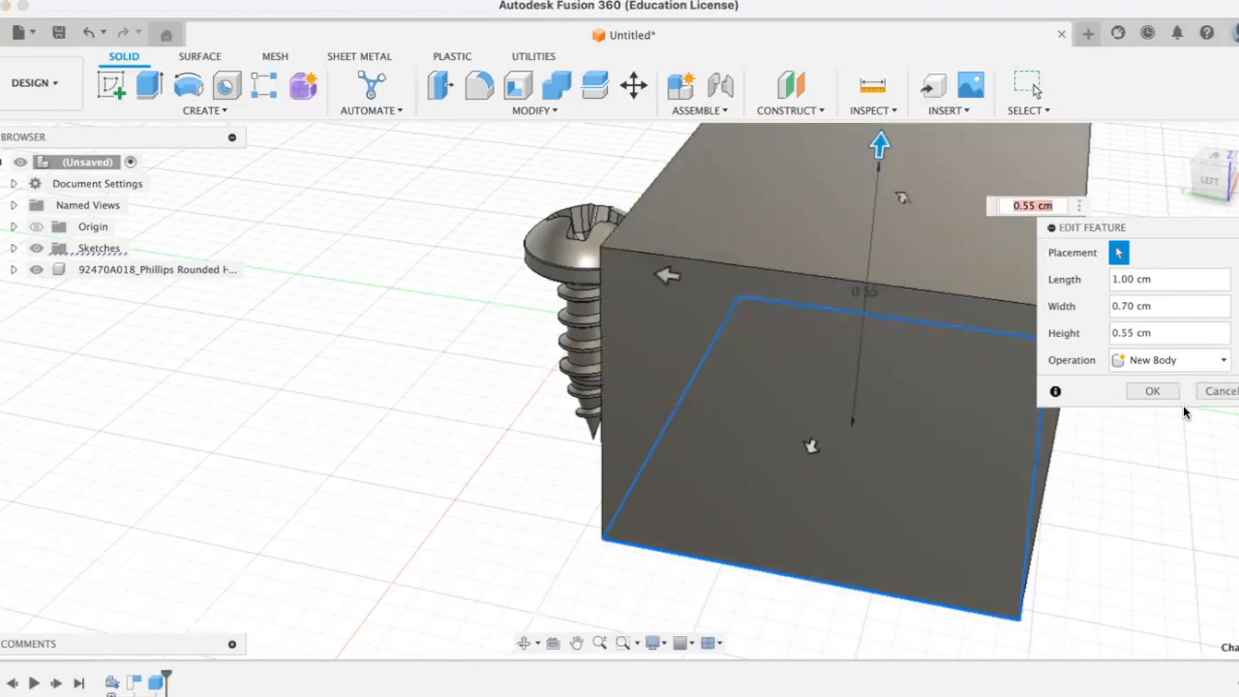
left_click(1150, 390)
Create an internal standard component from the body of the Phillips screw
scroll(660, 469, "down", 8)
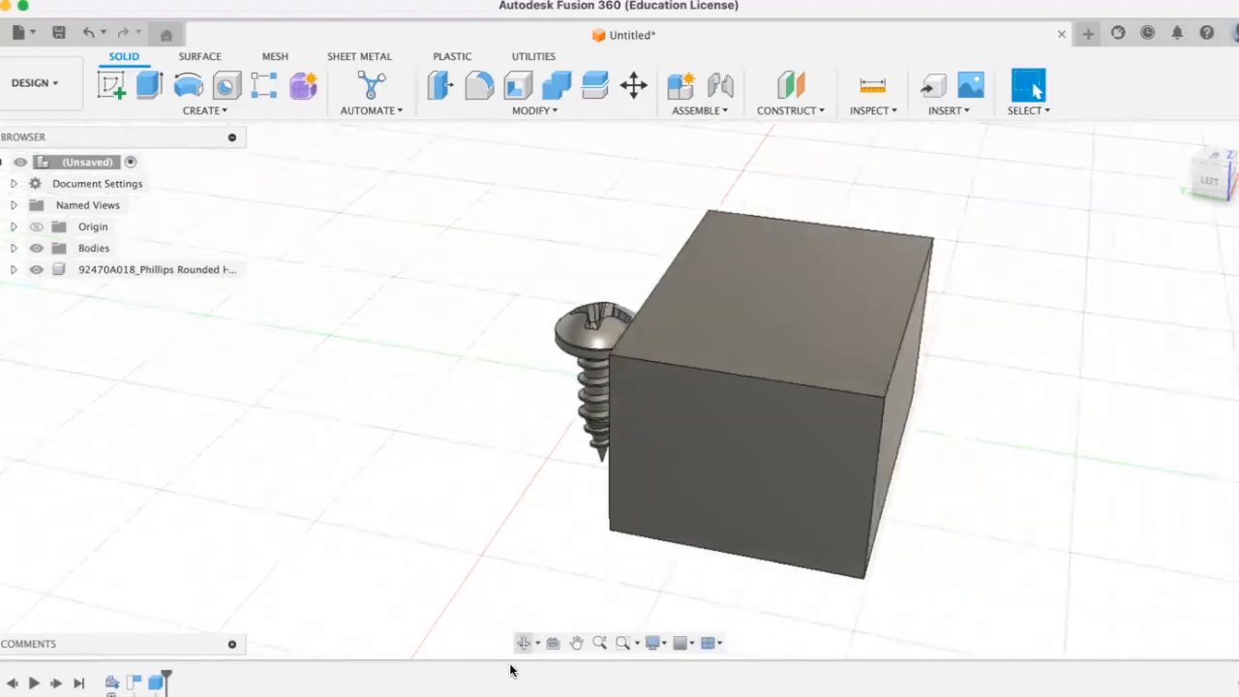
left_click(523, 643)
left_click_drag(581, 571, 677, 498)
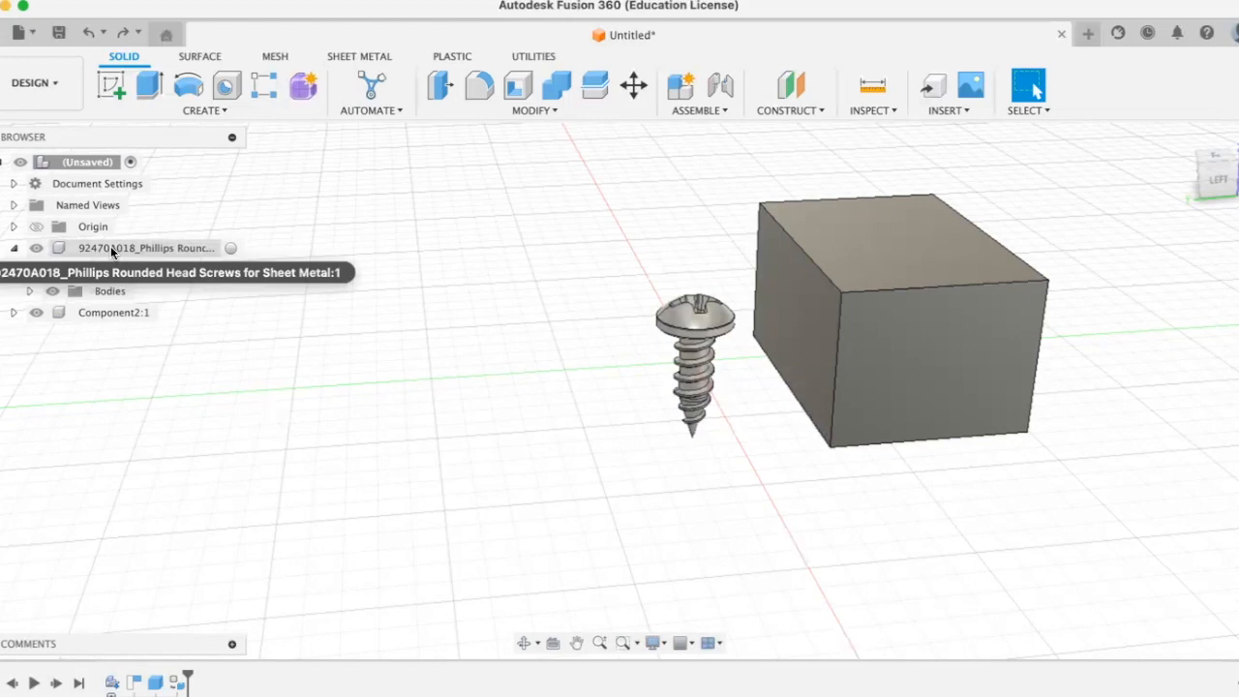
right_click(110, 248)
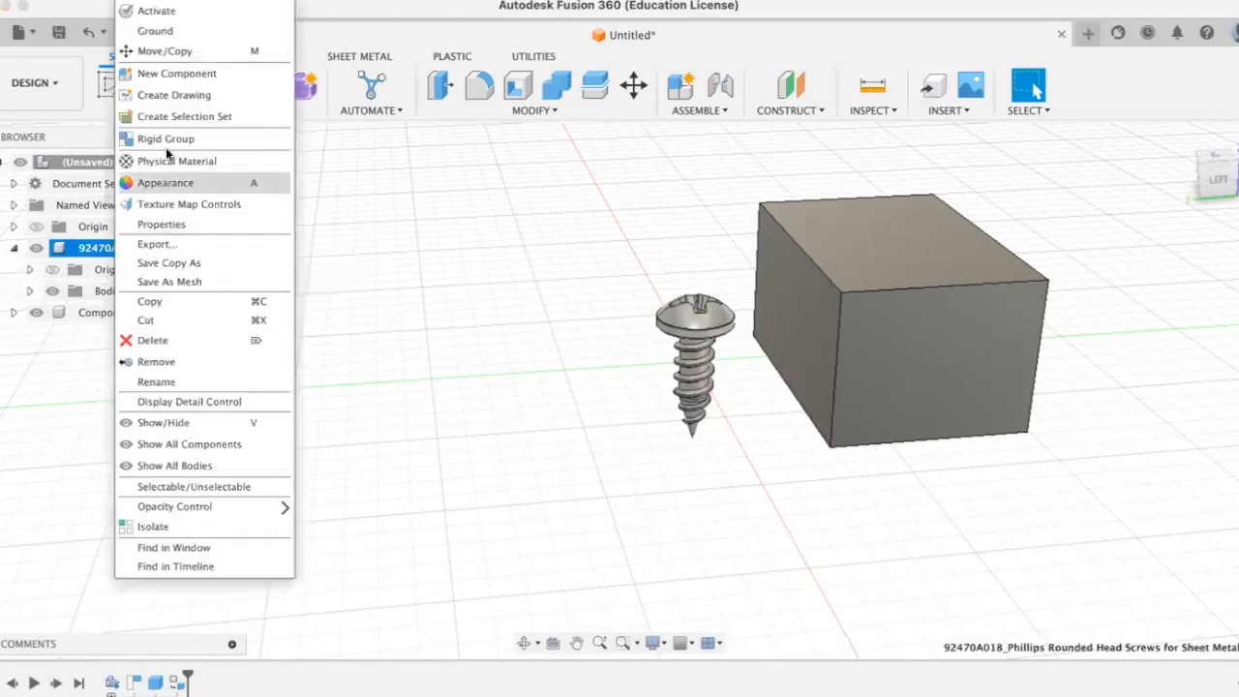
left_click(177, 73)
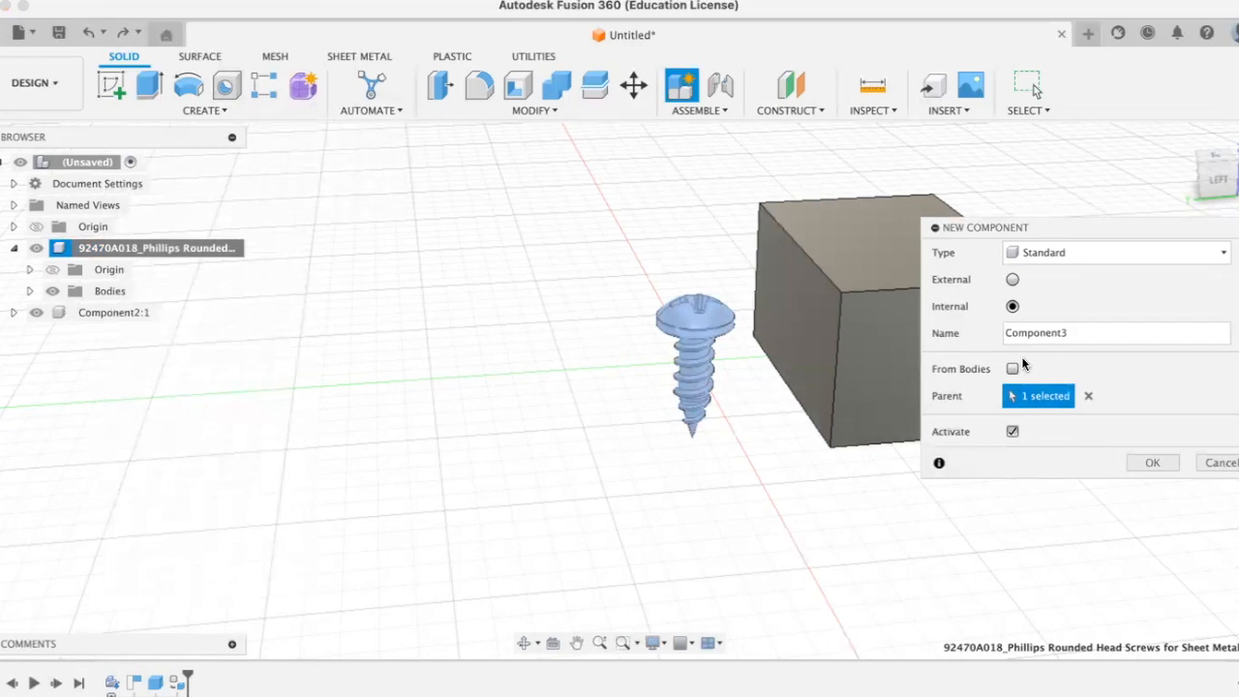
left_click(1013, 367)
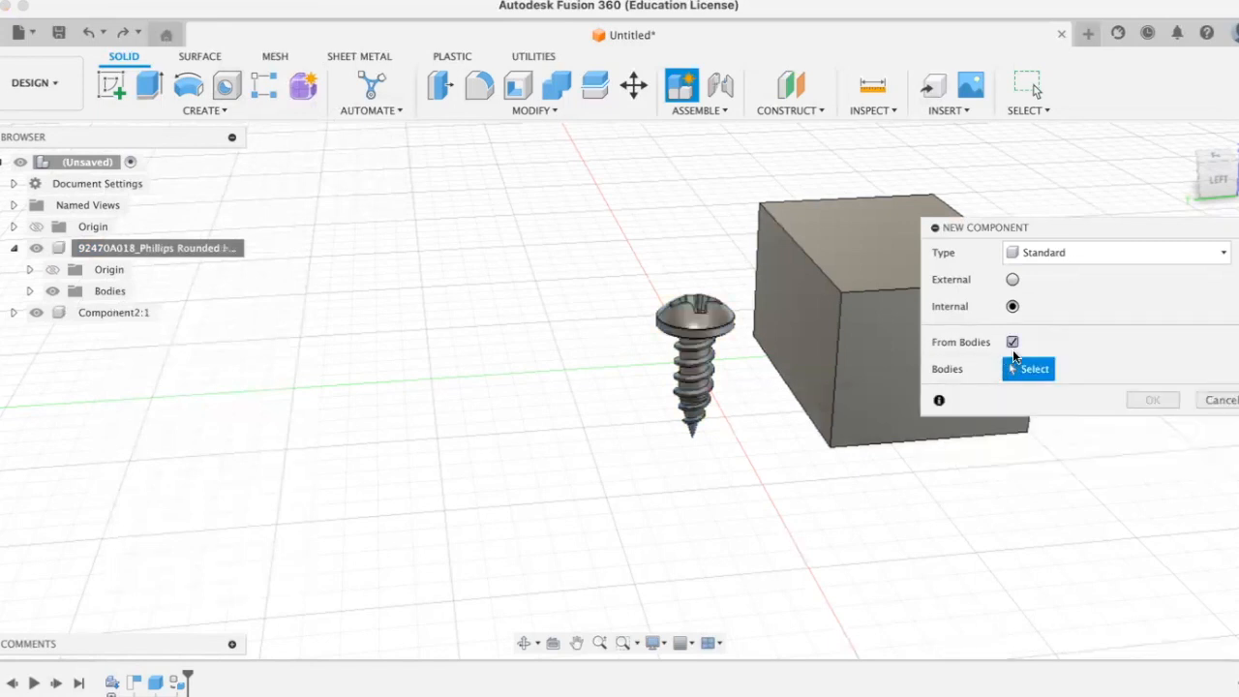
left_click(681, 370)
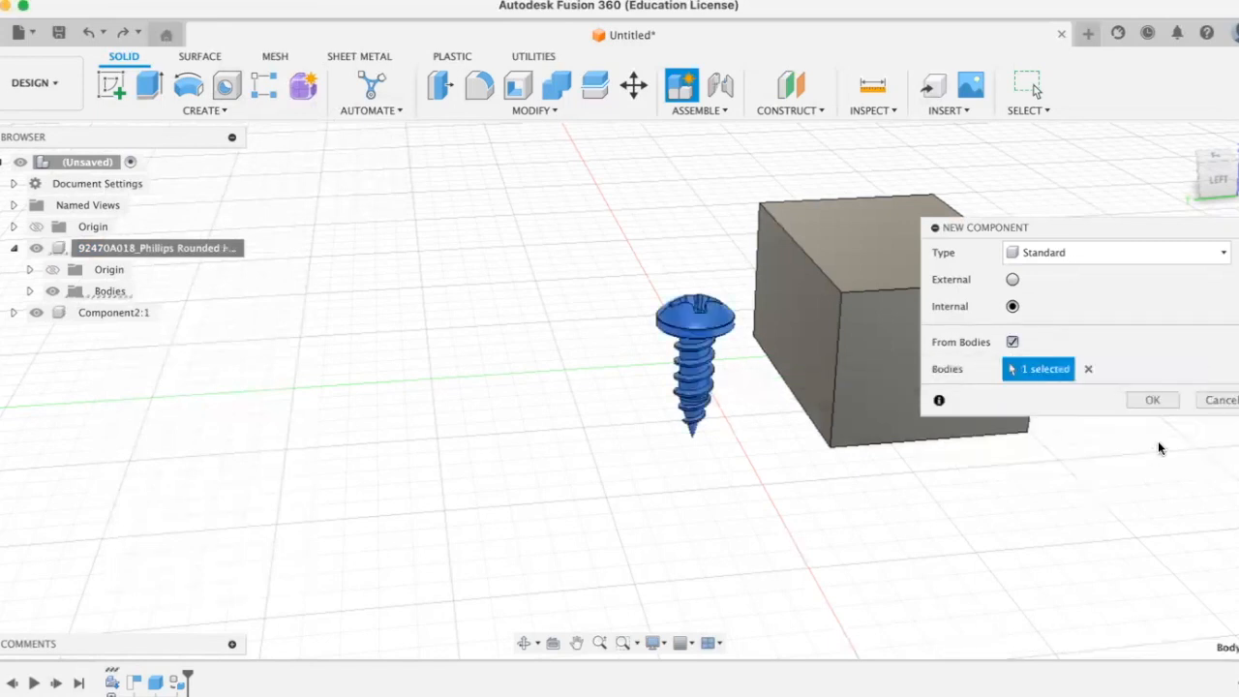
left_click(1151, 400)
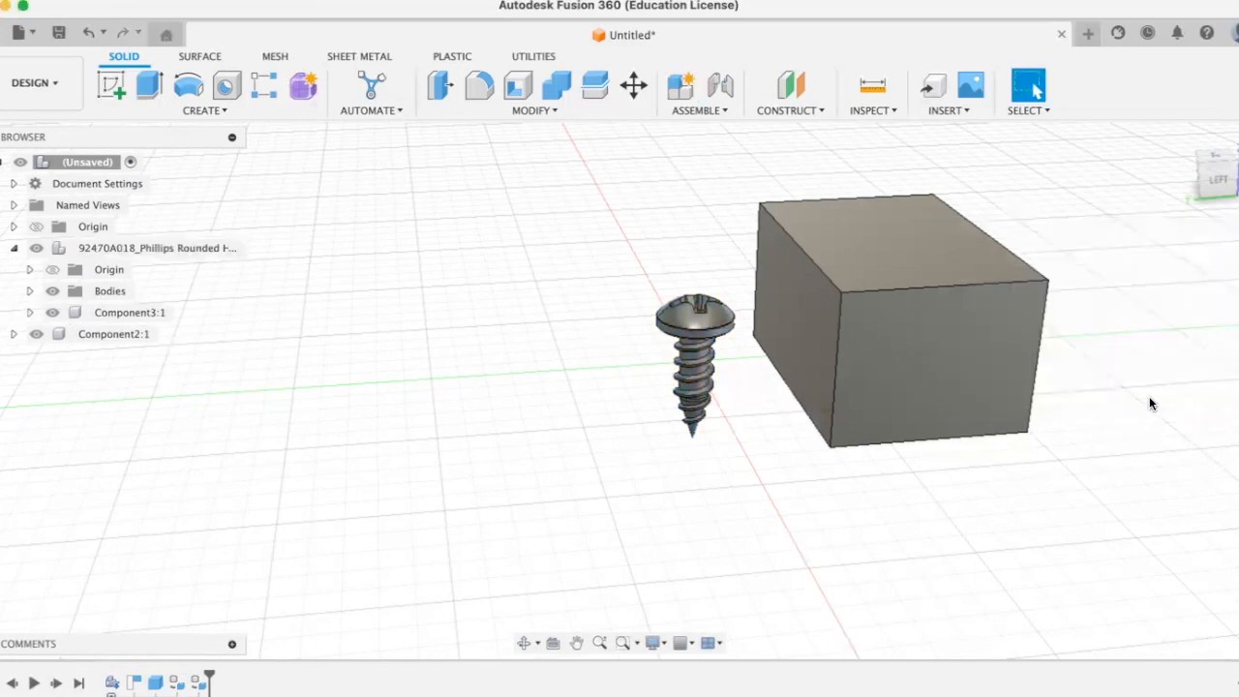
Toggle the visibility of Component2 to check which part of the design it contains
right_click(109, 250)
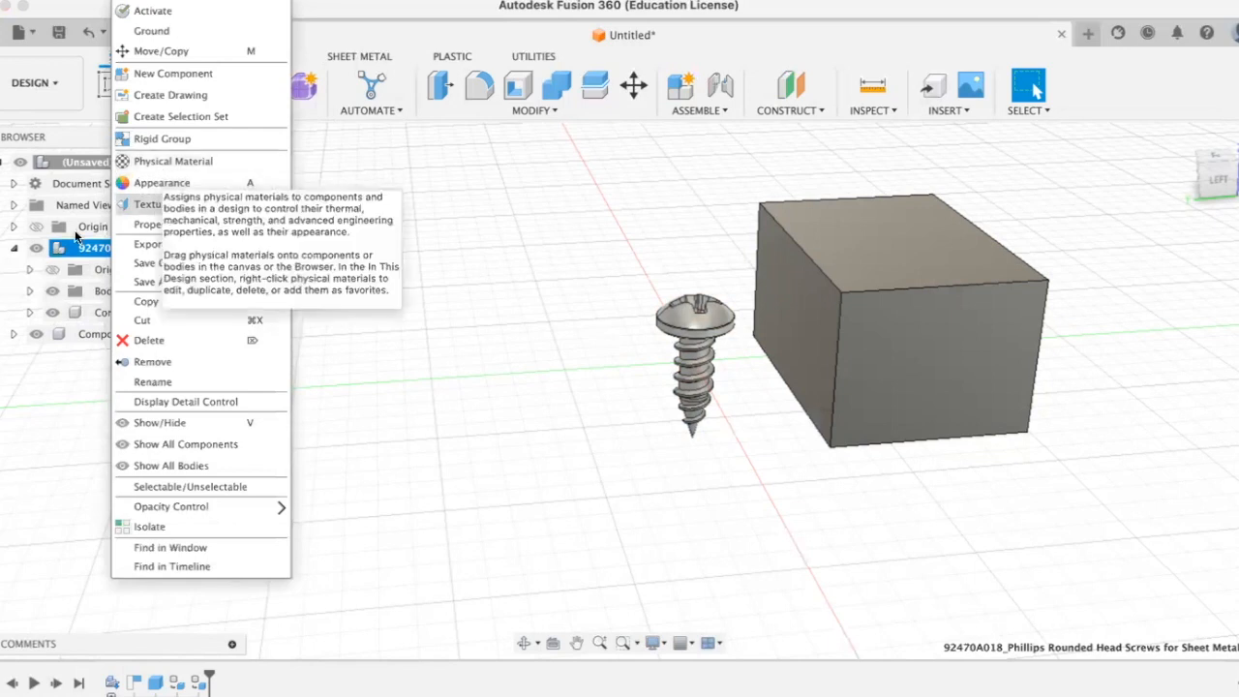
left_click(34, 335)
left_click(37, 333)
left_click(37, 334)
Create another internal component from the screw's body, nested under Component3
right_click(176, 246)
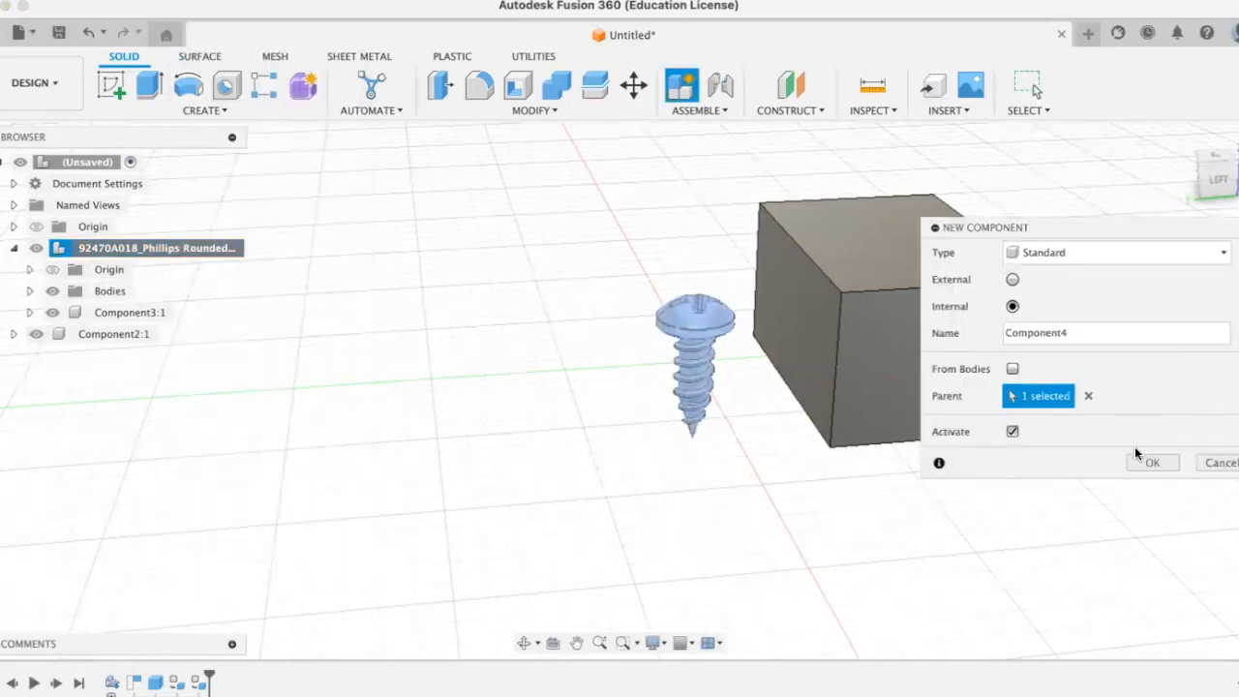
left_click(1013, 369)
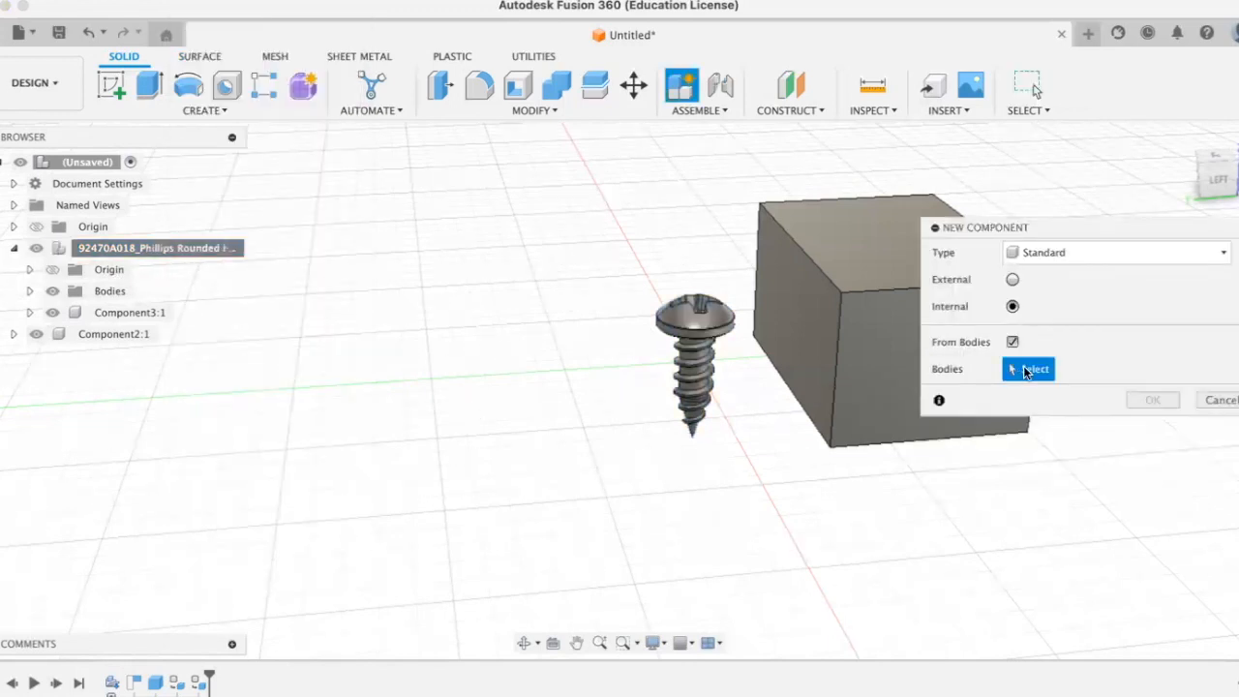
left_click(688, 354)
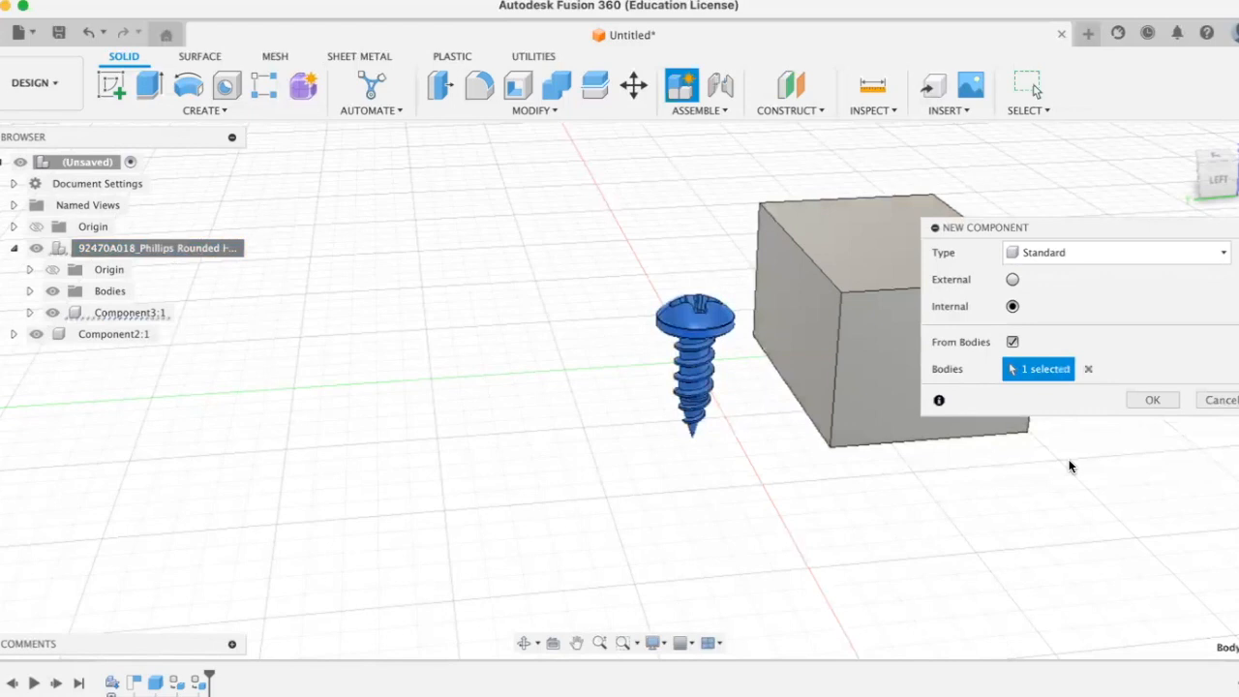
left_click(1147, 401)
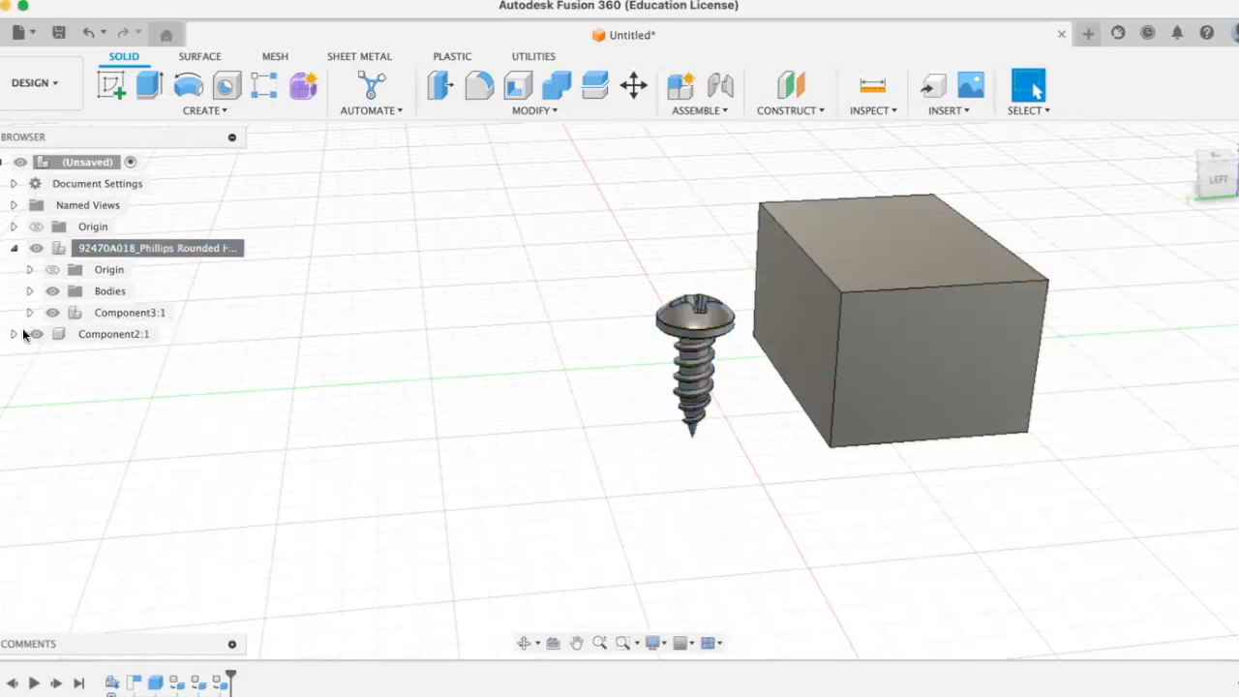
Hide and show the screw component and Component2 in turn to check that they are separate parts
left_click(32, 248)
left_click(32, 248)
left_click(32, 334)
left_click(32, 334)
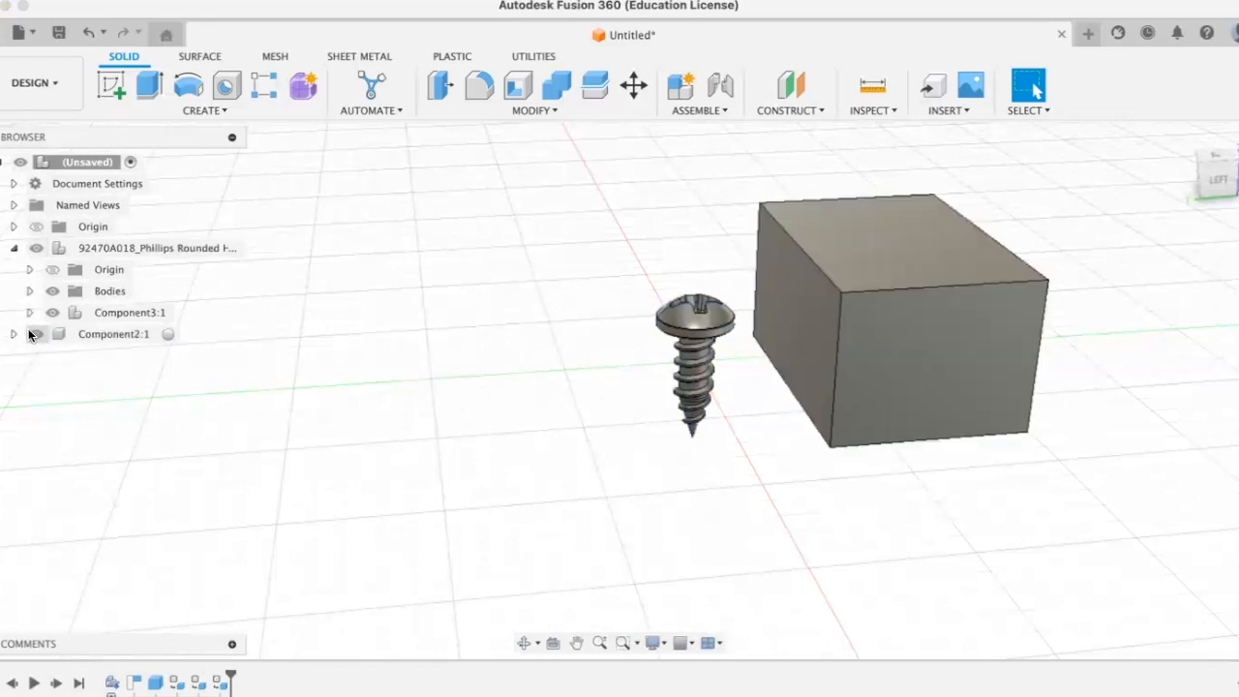
Start a joint that snaps the screw's head to the center of the block's top face
left_click(724, 112)
left_click(718, 153)
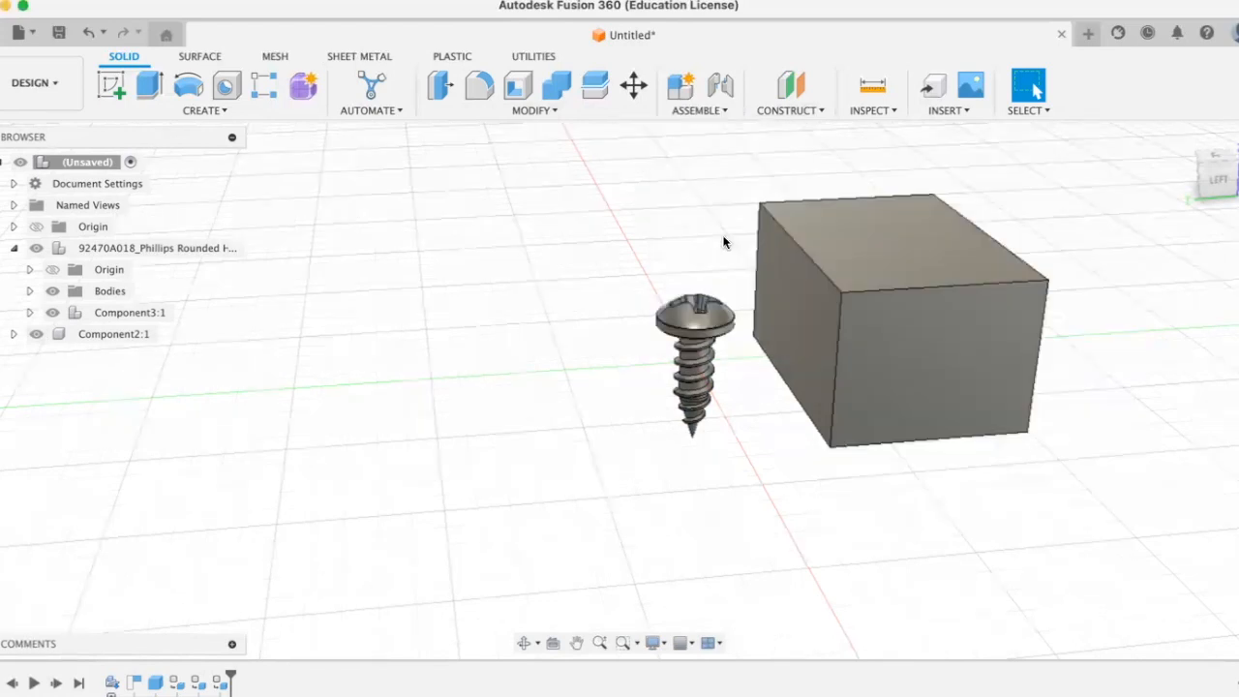
left_click(724, 335)
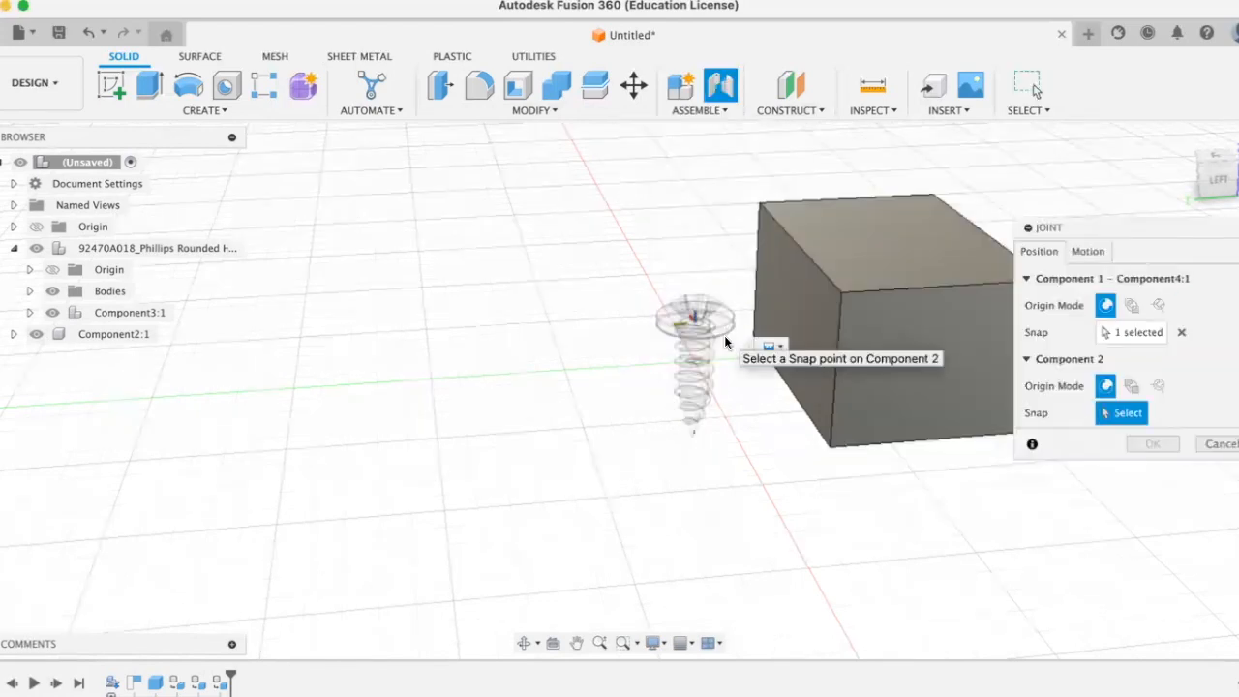
left_click(922, 248)
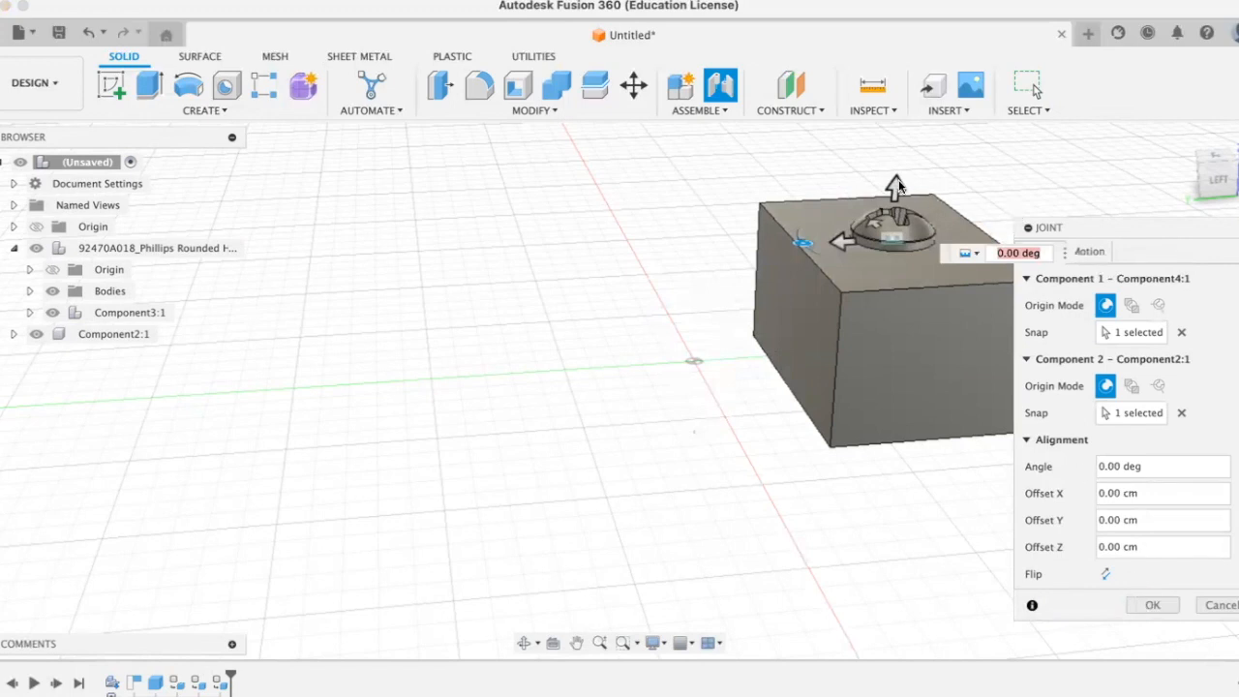
Set the joint's Z offset to 0.02 cm and finish the joint
left_click_drag(894, 175, 894, 159)
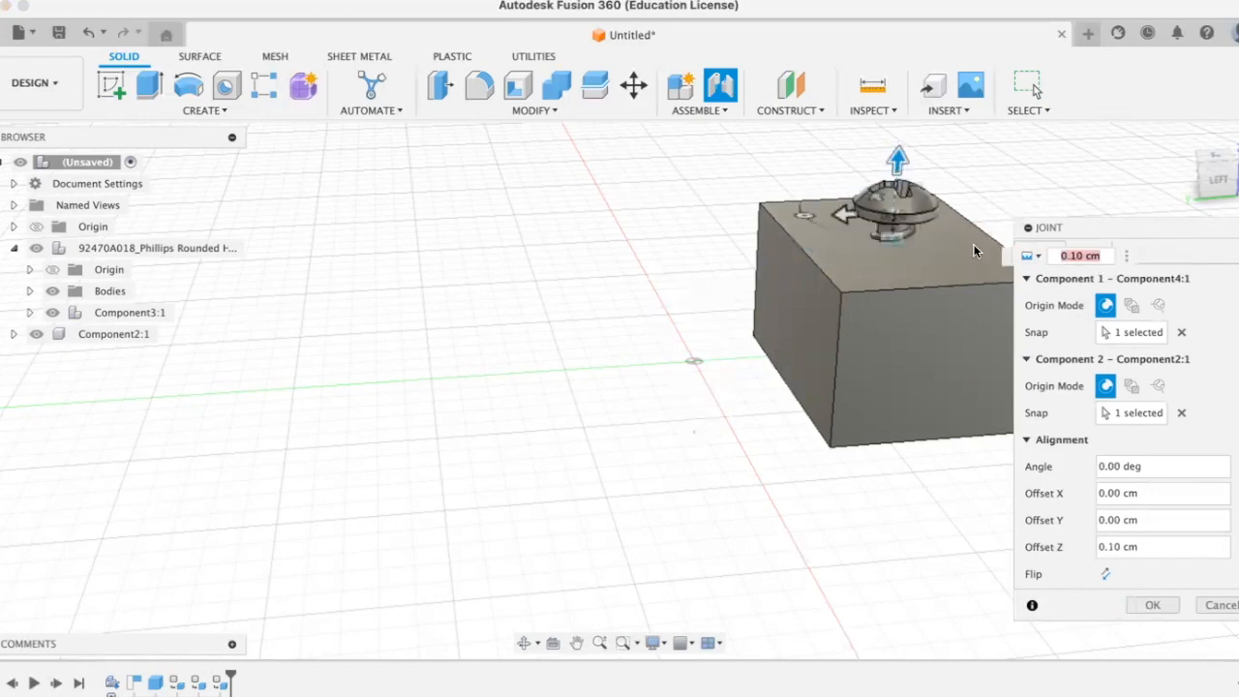
left_click(1082, 256)
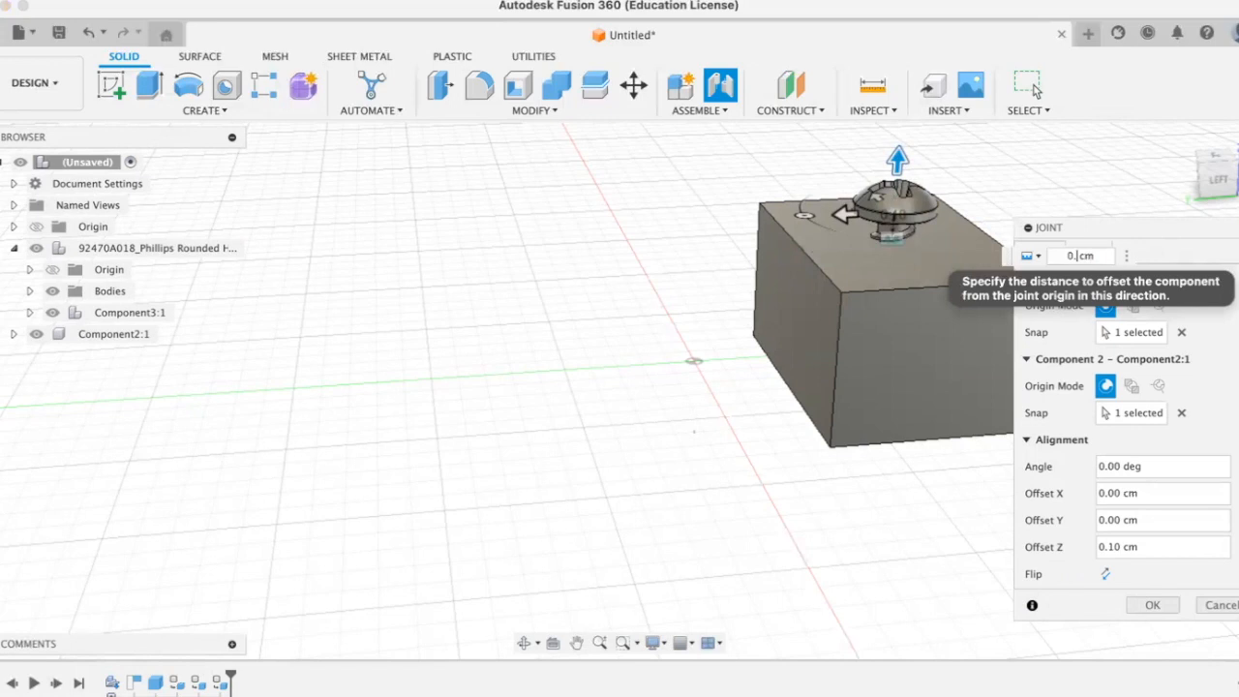
type("02")
key("Return")
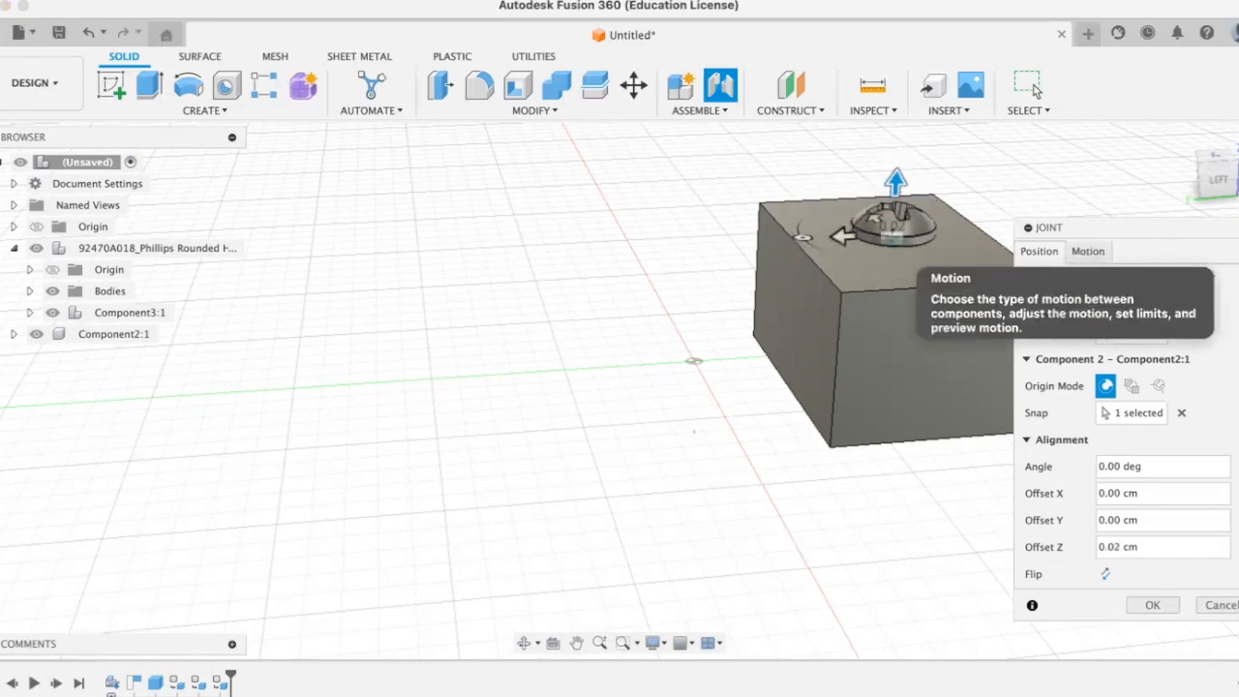
key("Return")
Cut the screw's shape out of the block with Combine, using the screw as tool body without keeping it
scroll(901, 249, "up", 5)
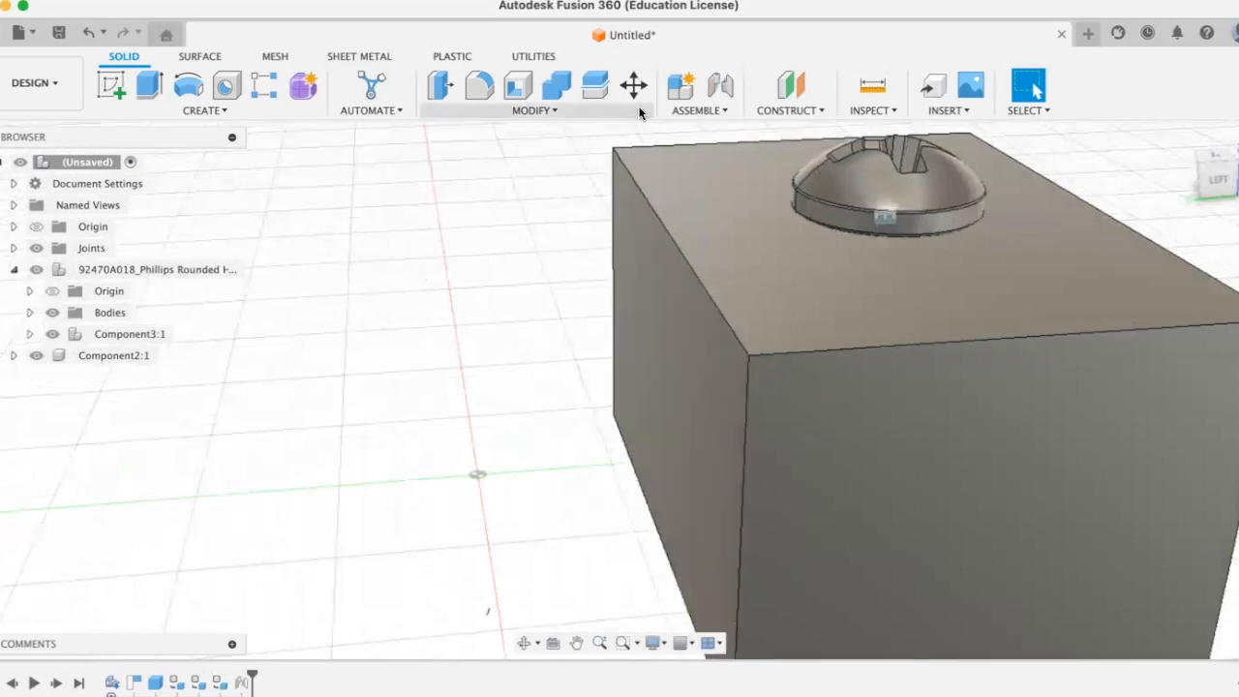
left_click(559, 87)
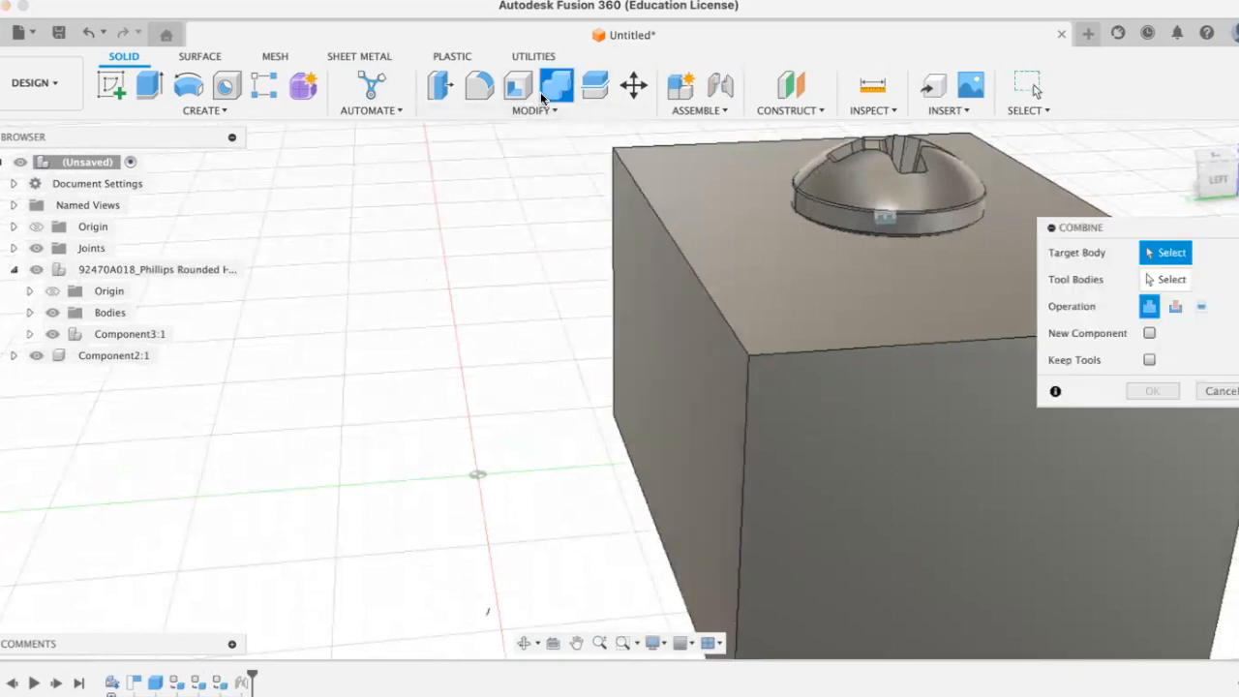
left_click(1169, 280)
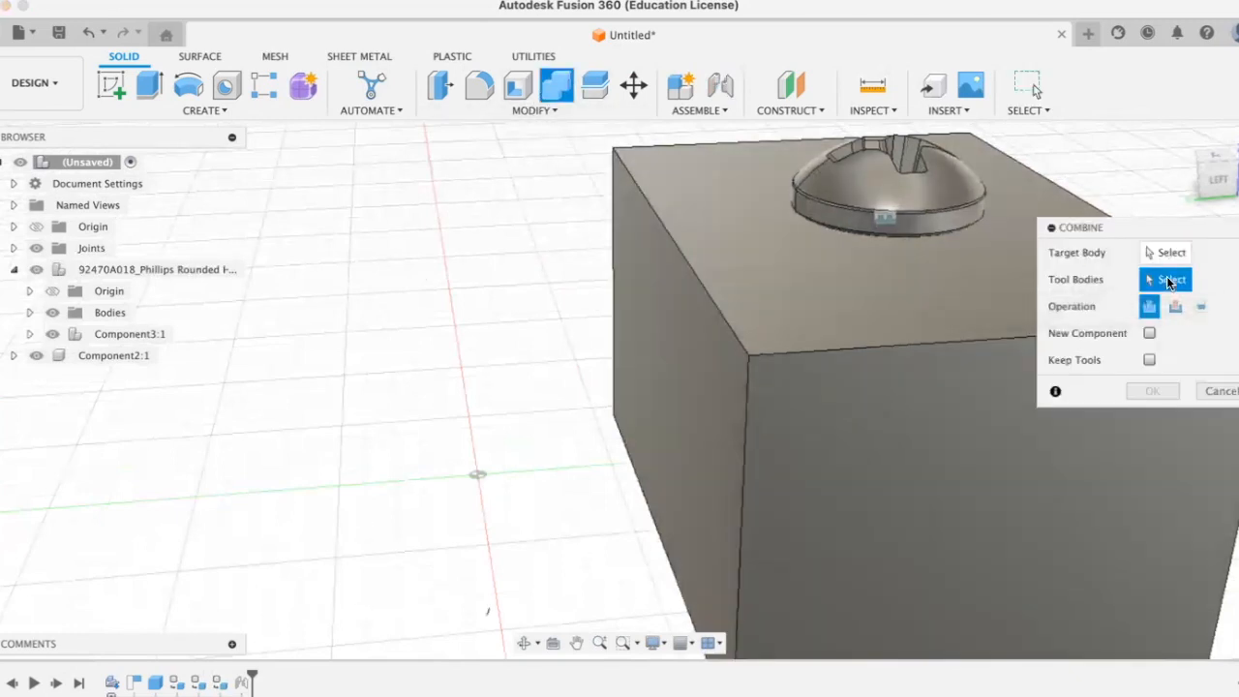
left_click(877, 164)
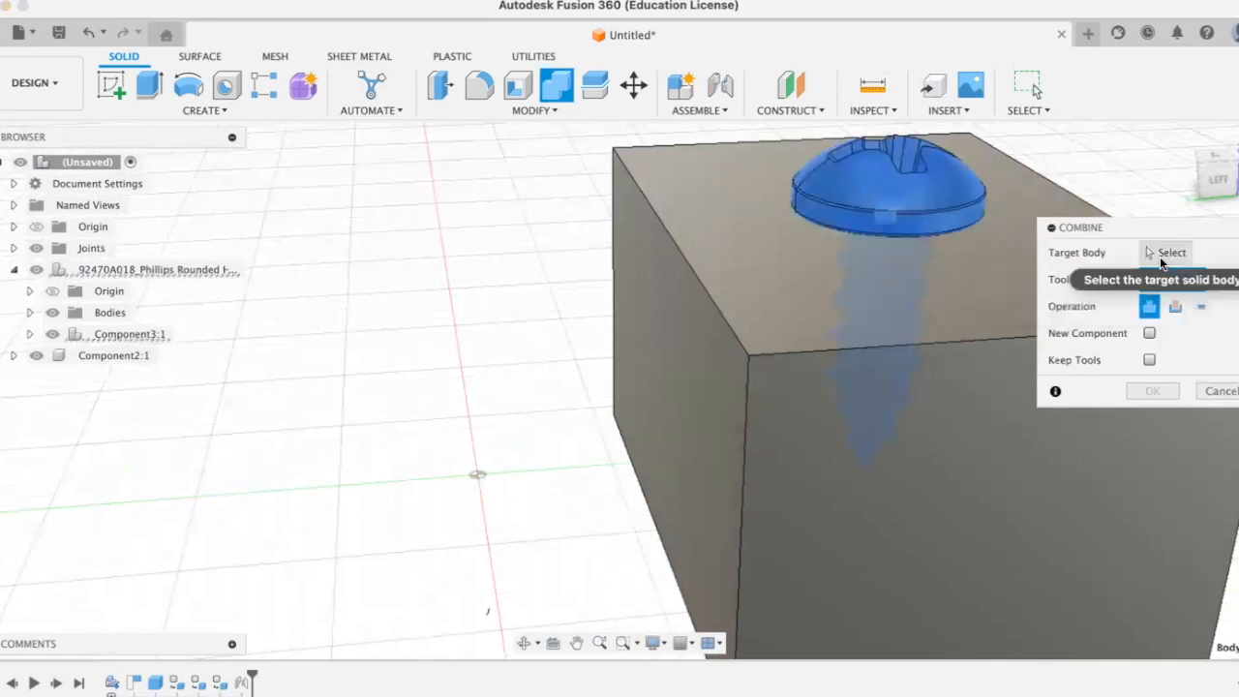
left_click(1160, 257)
left_click(989, 269)
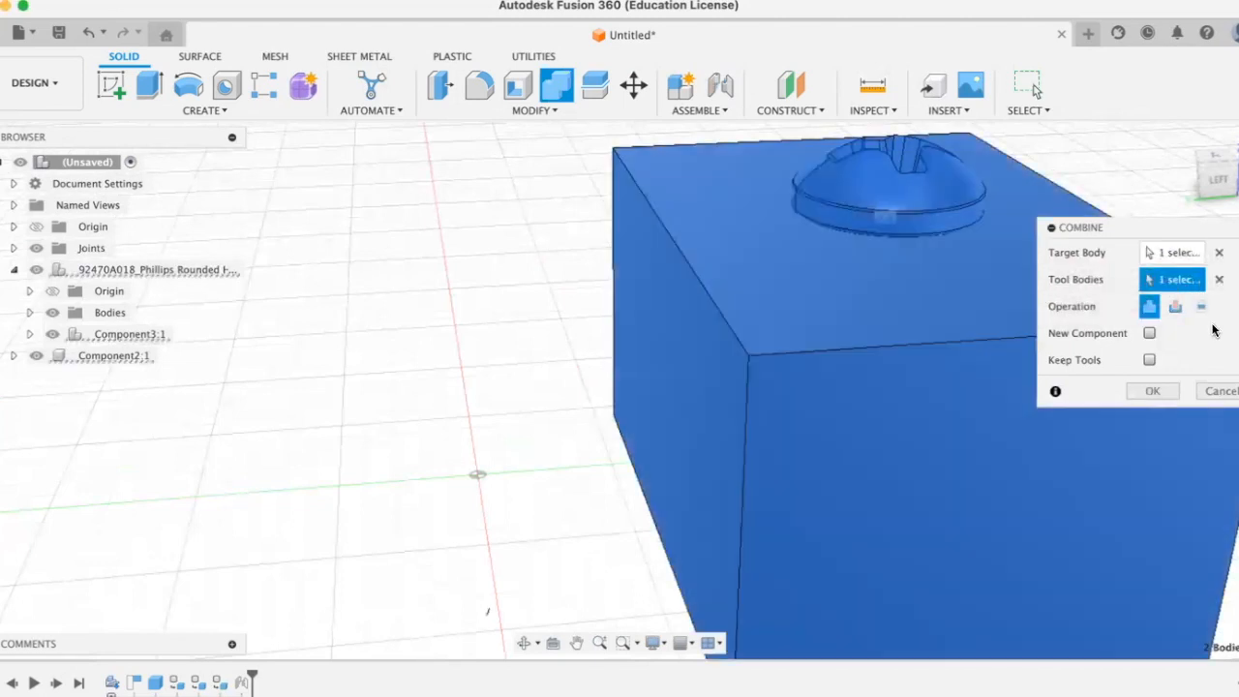
left_click(1175, 307)
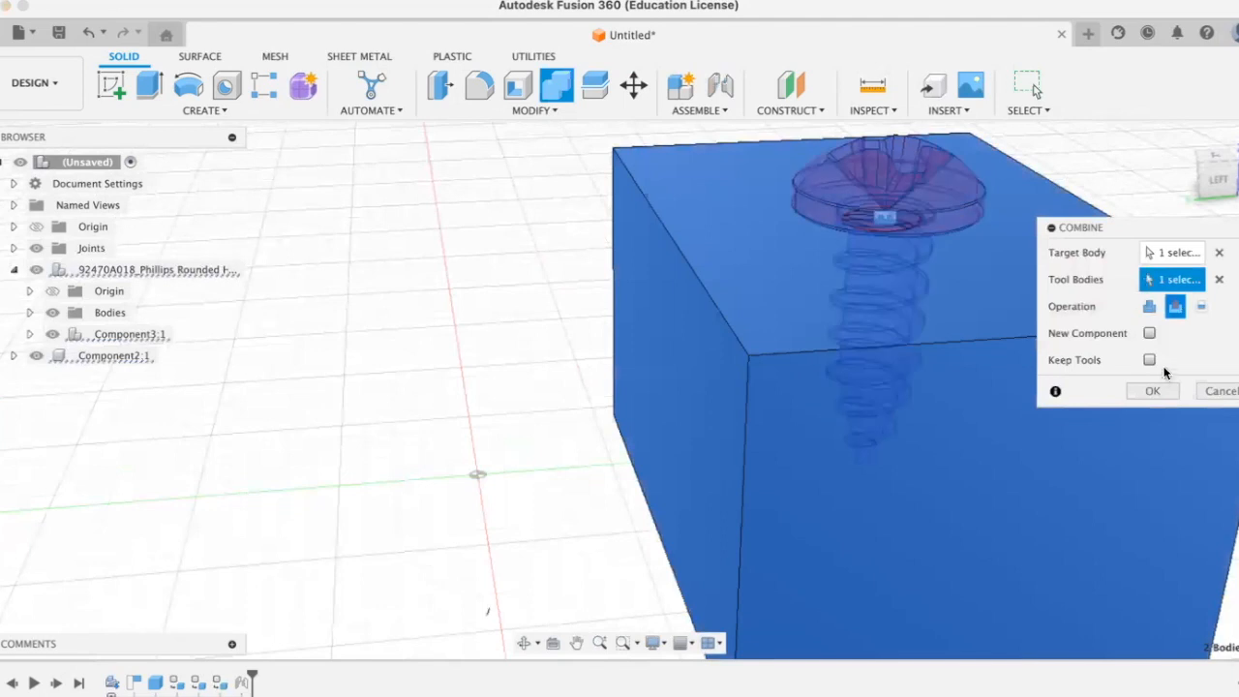
left_click(1151, 392)
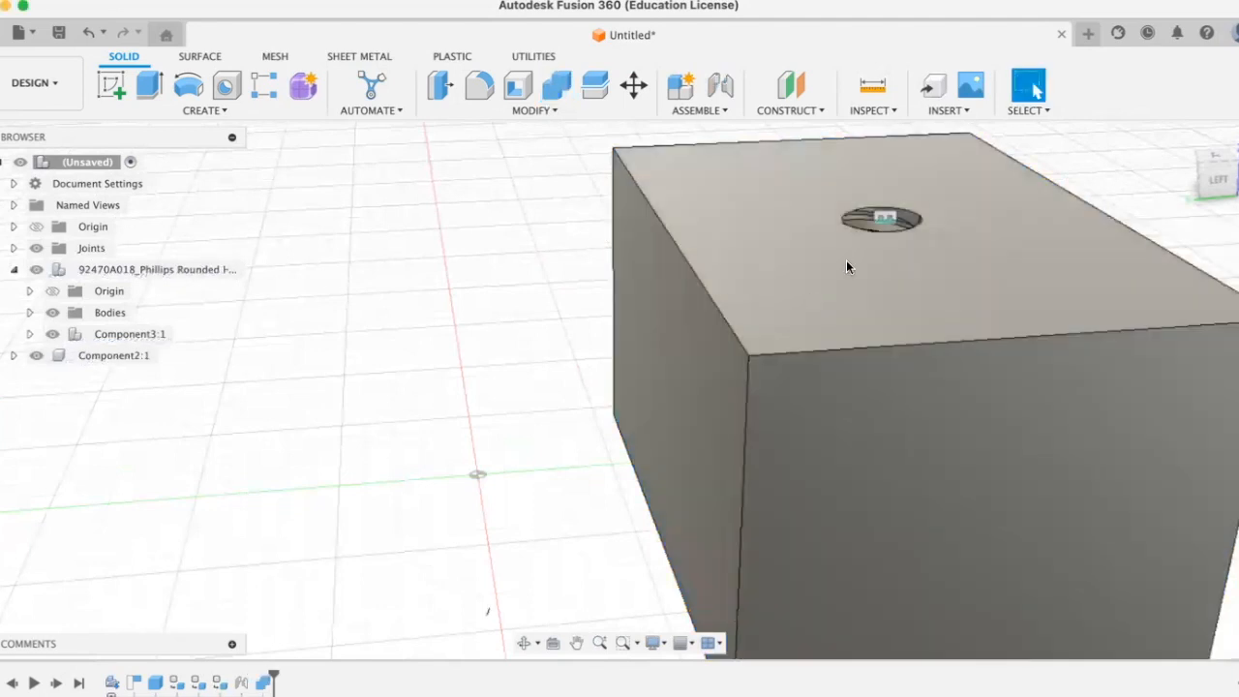
Apply a transparent plastic appearance from the Fusion 360 library to the block component, Component2
scroll(846, 260, "down", 3)
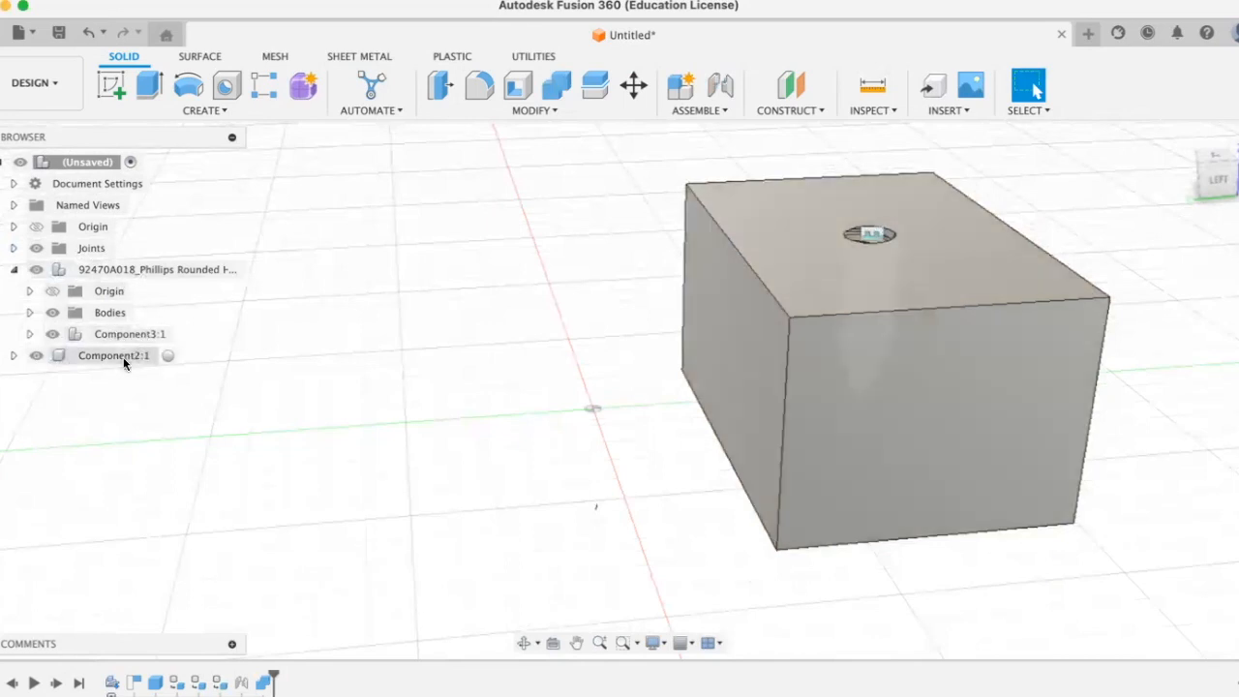
right_click(124, 355)
left_click(177, 203)
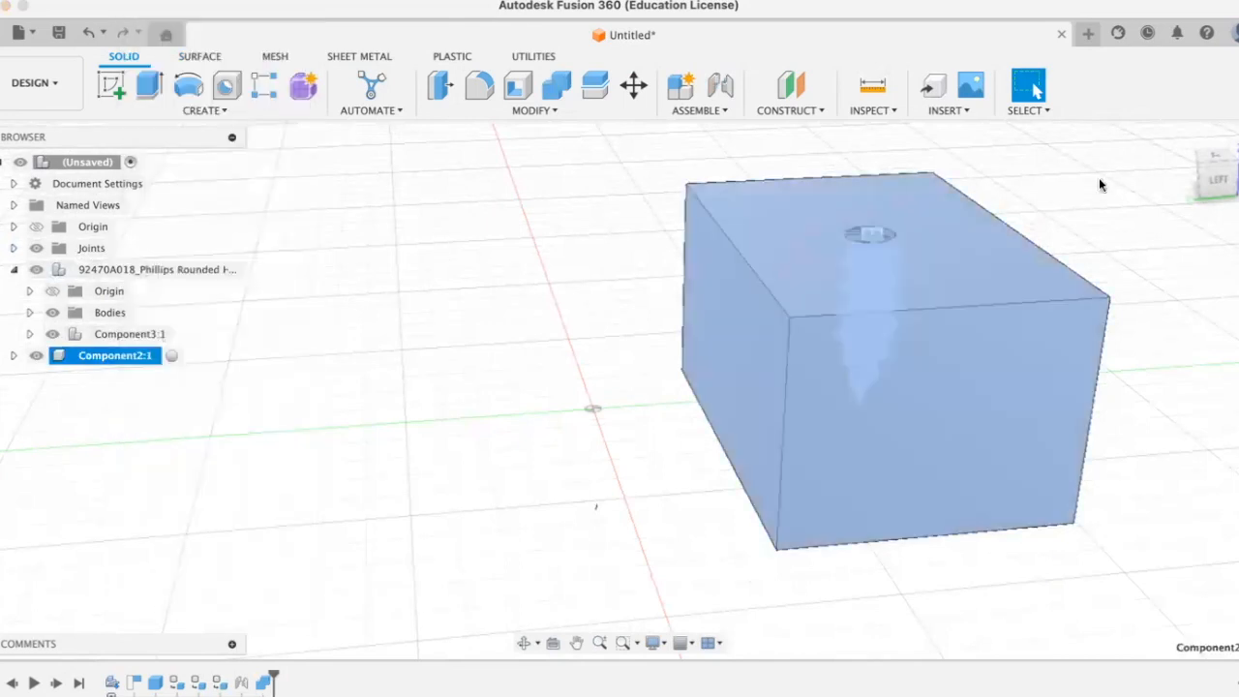
scroll(936, 421, "down", 5)
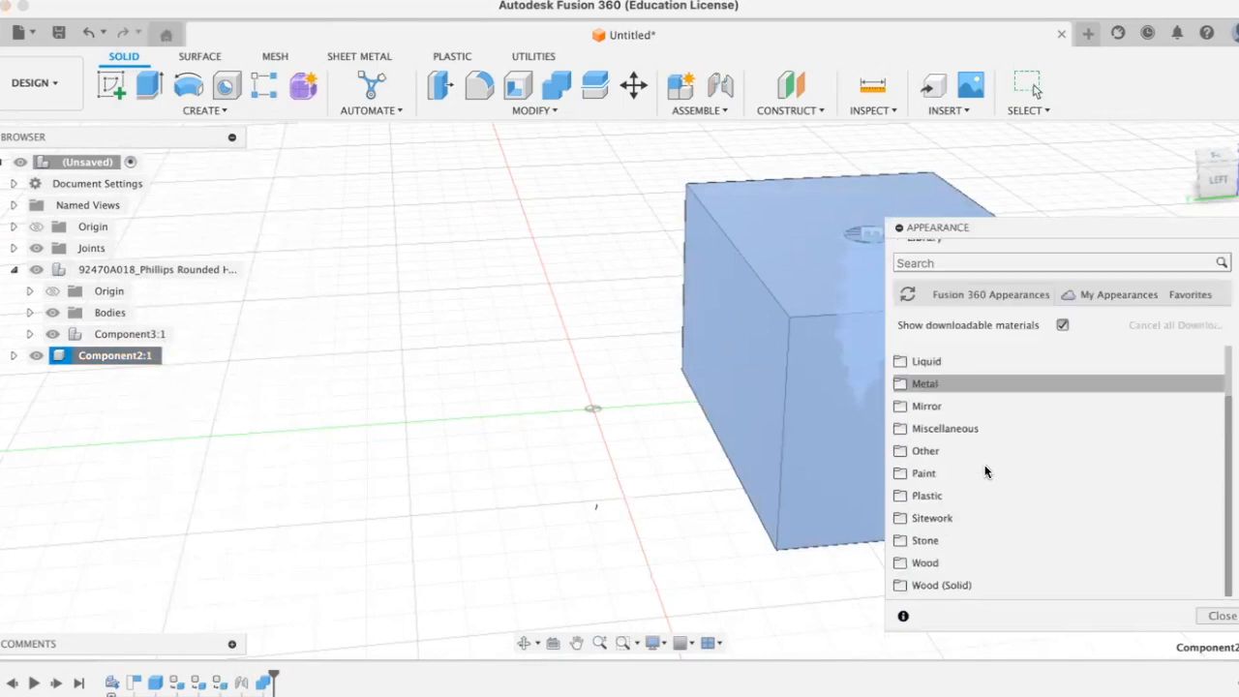
left_click(941, 495)
scroll(947, 494, "down", 10)
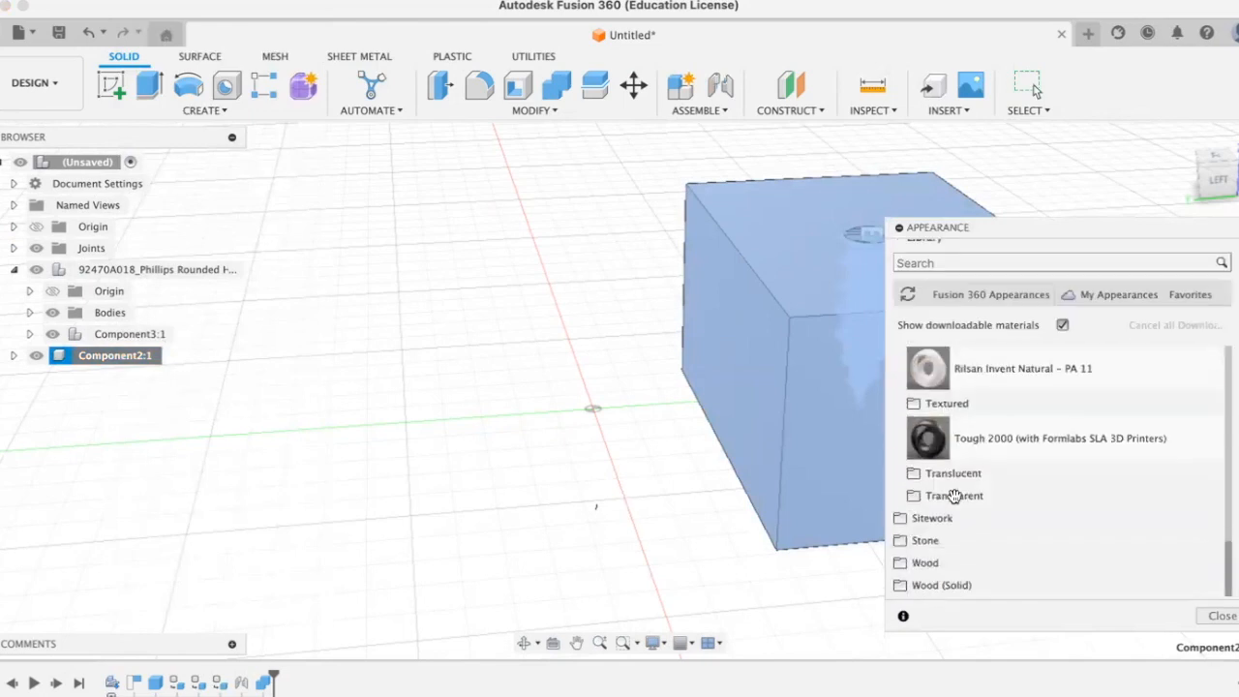
left_click(960, 496)
left_click_drag(962, 527, 823, 371)
left_click(1200, 616)
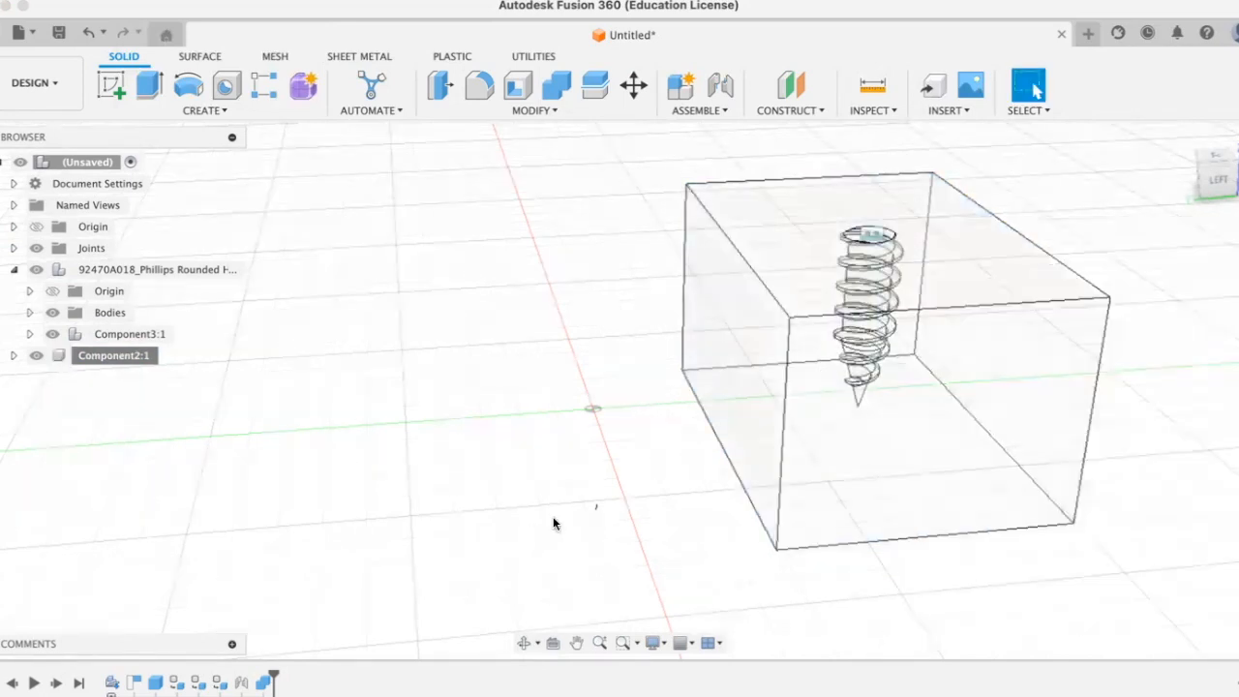
Examine the threaded cavity inside the transparent block from another side
left_click(524, 642)
left_click_drag(903, 463, 793, 446)
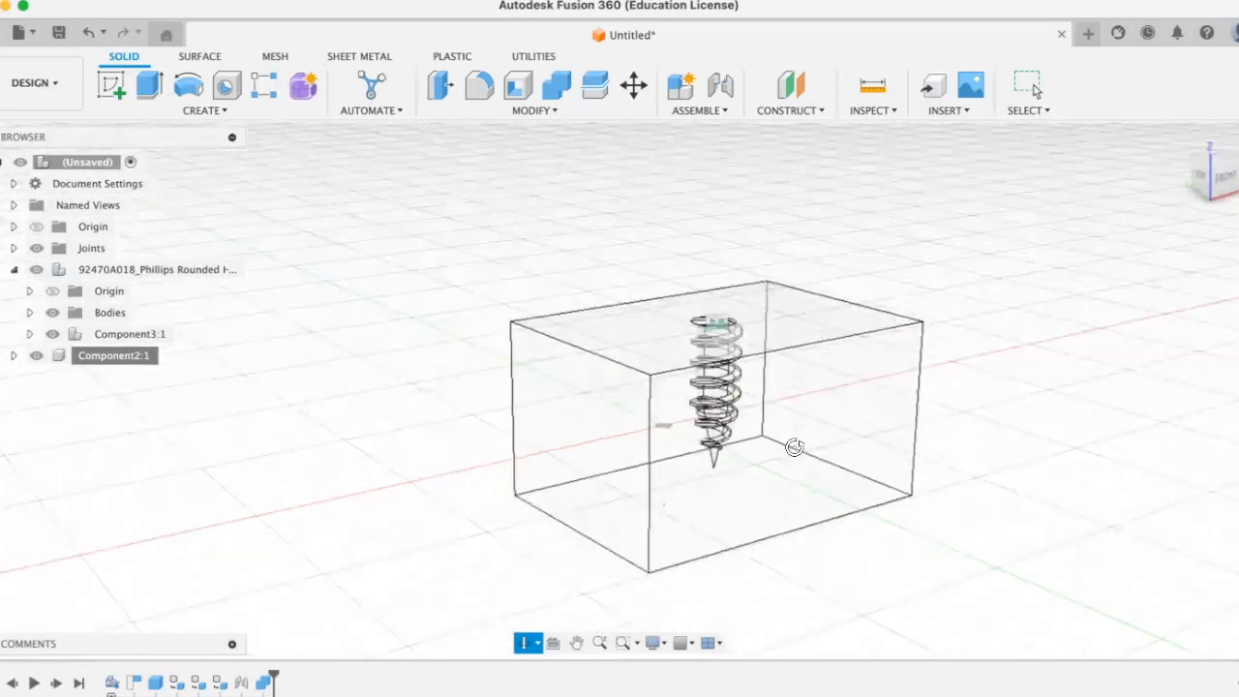
key("Escape")
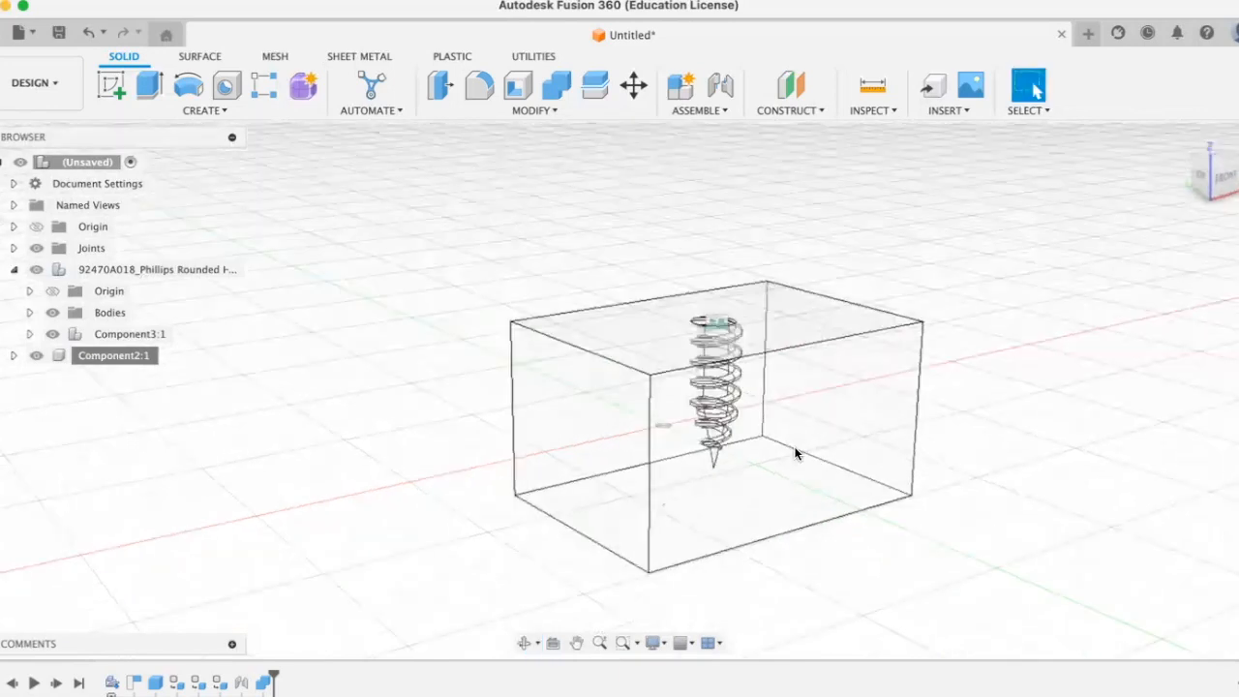